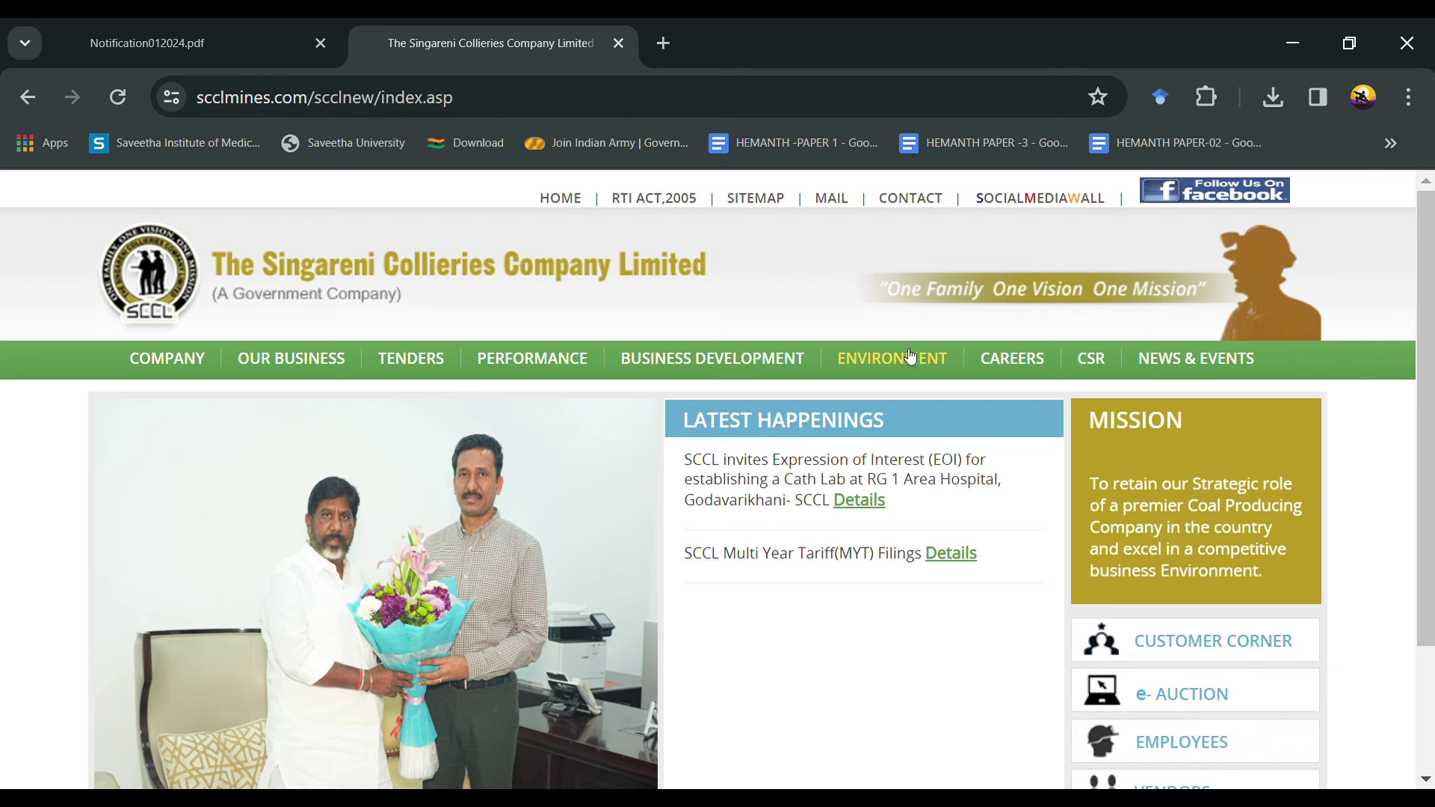
Step: Go through Careers > Recruitment > Online Registration and open the Notification 01/2024 Apply Online form
{"action": "left_click", "coordinate": [1009, 363]}
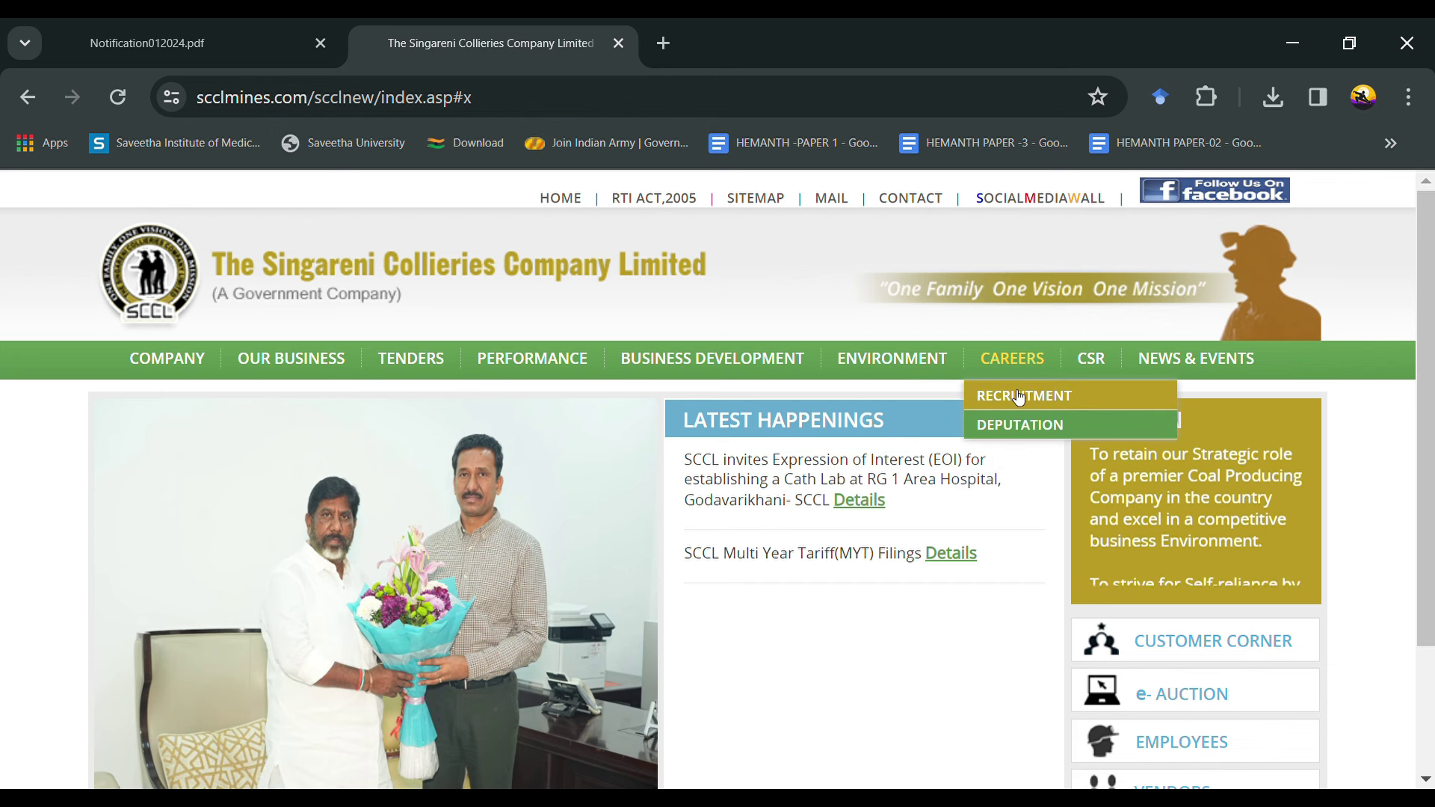
{"action": "left_click", "coordinate": [1020, 396]}
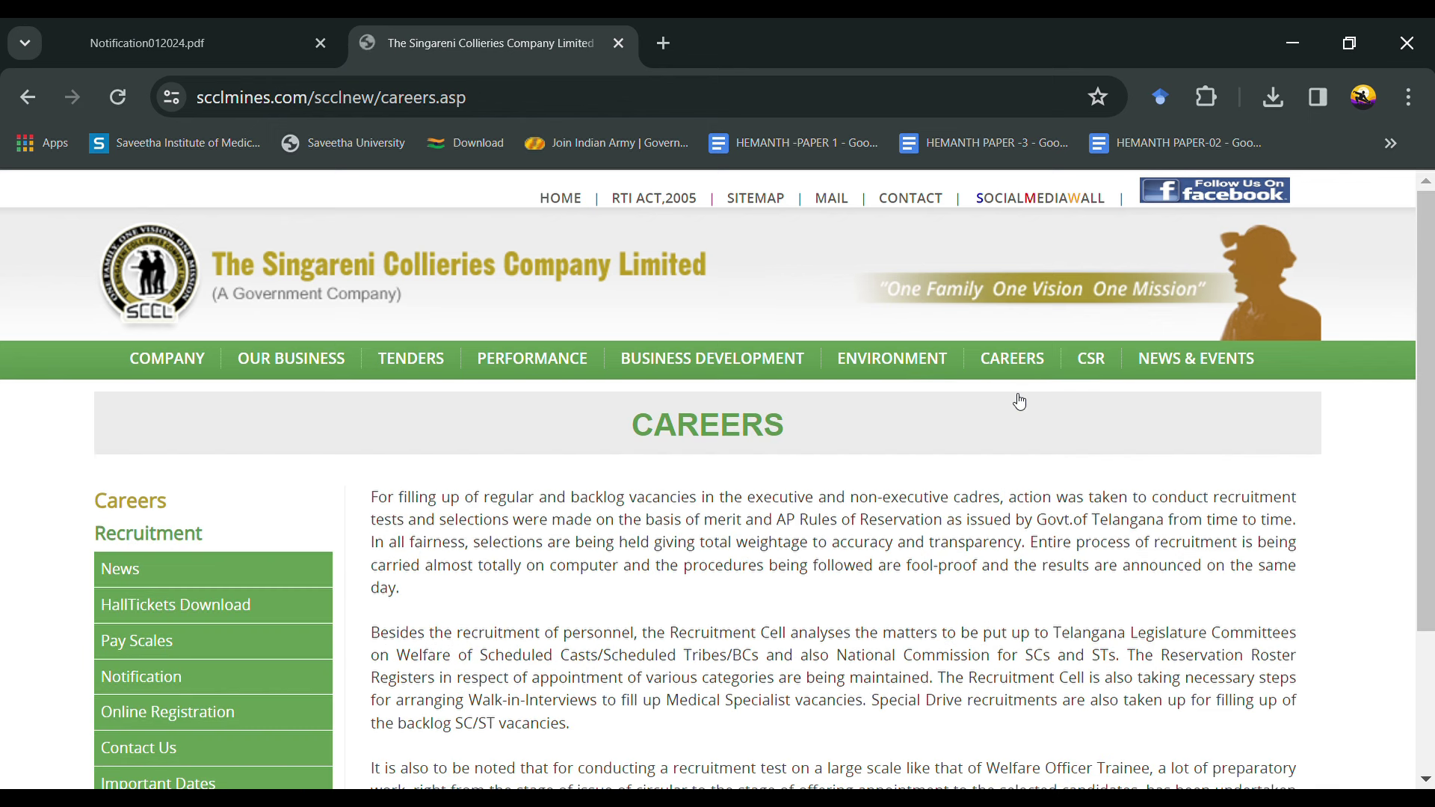
{"action": "scroll", "coordinate": [459, 761], "scroll_direction": "down", "scroll_amount": 3}
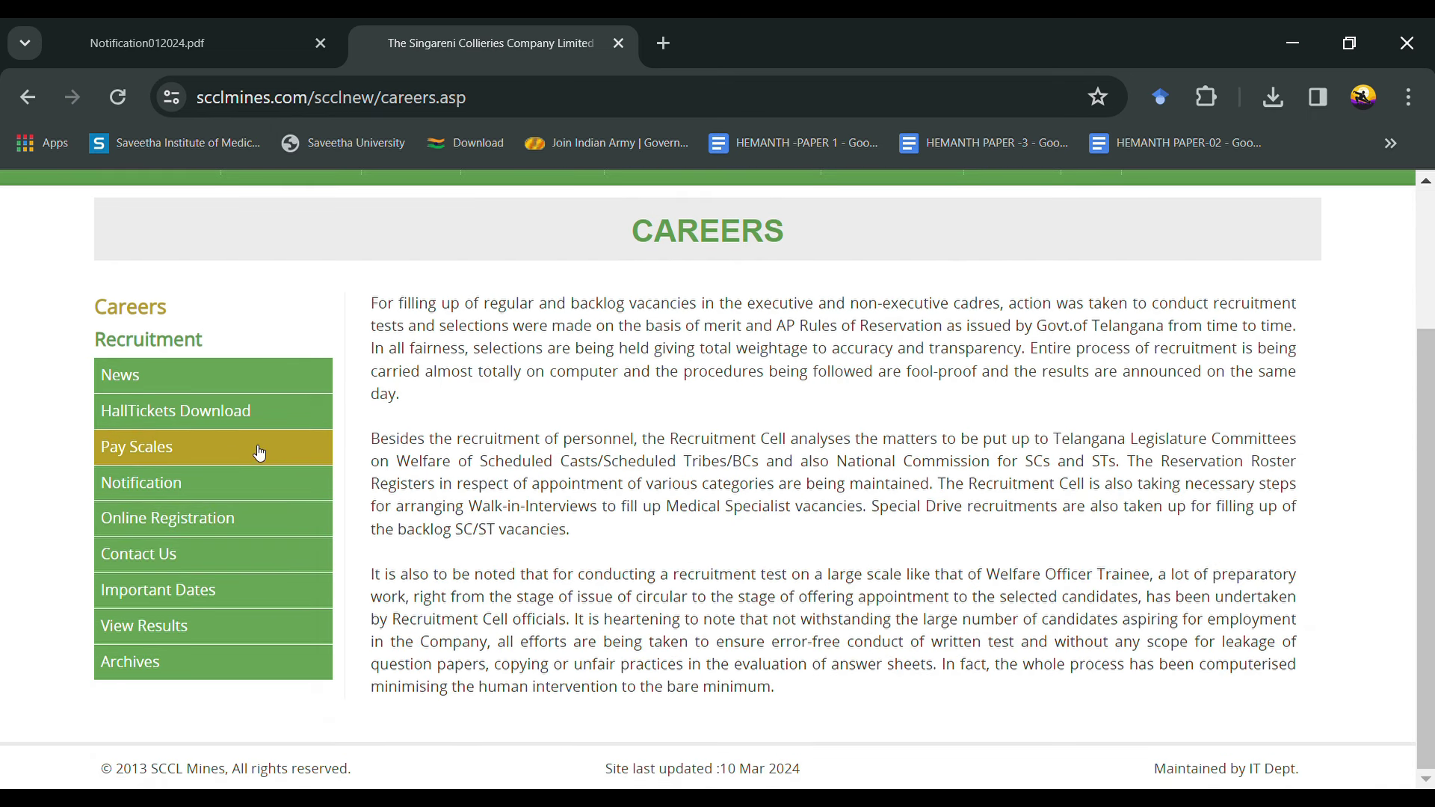
{"action": "left_click", "coordinate": [271, 529]}
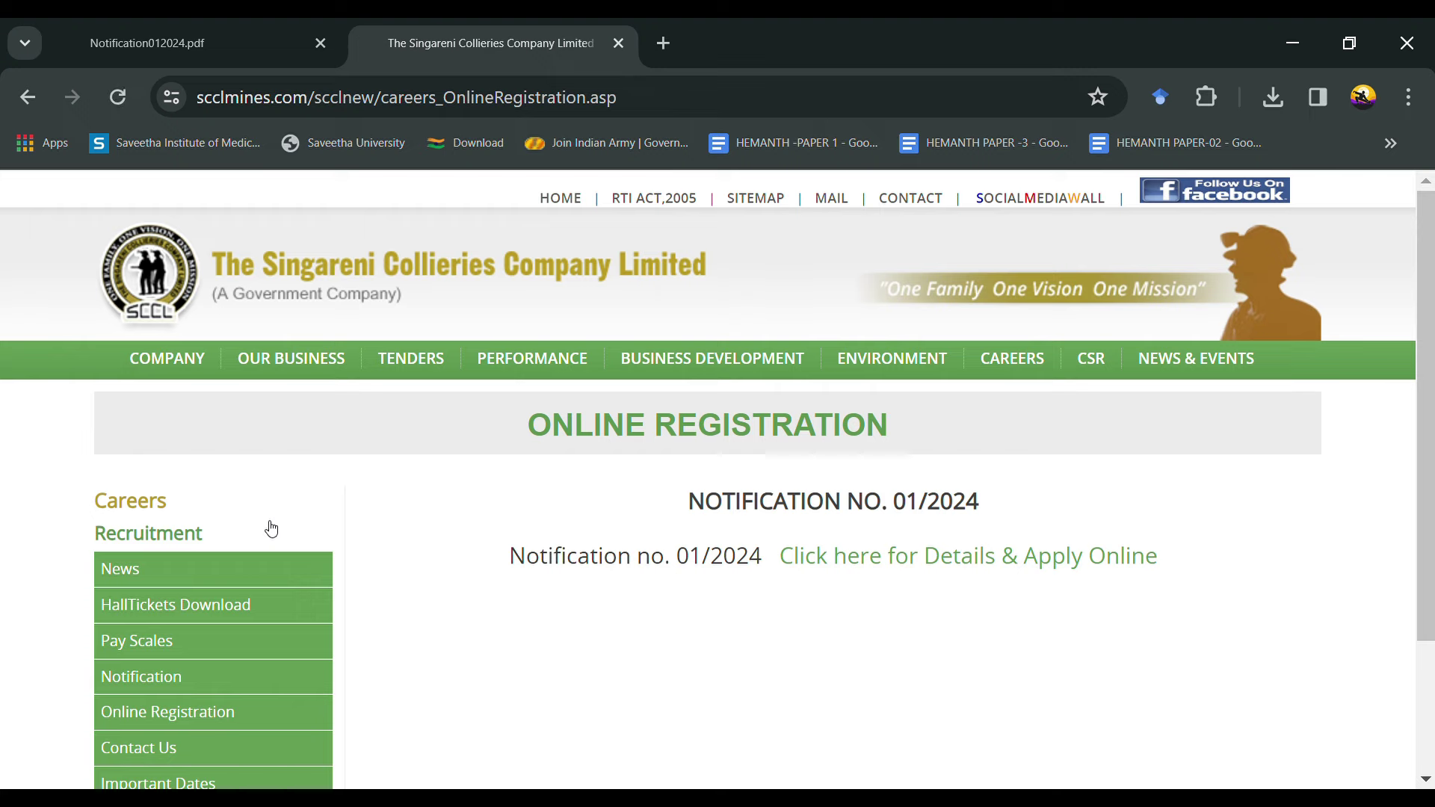
{"action": "scroll", "coordinate": [457, 640], "scroll_direction": "down", "scroll_amount": 2}
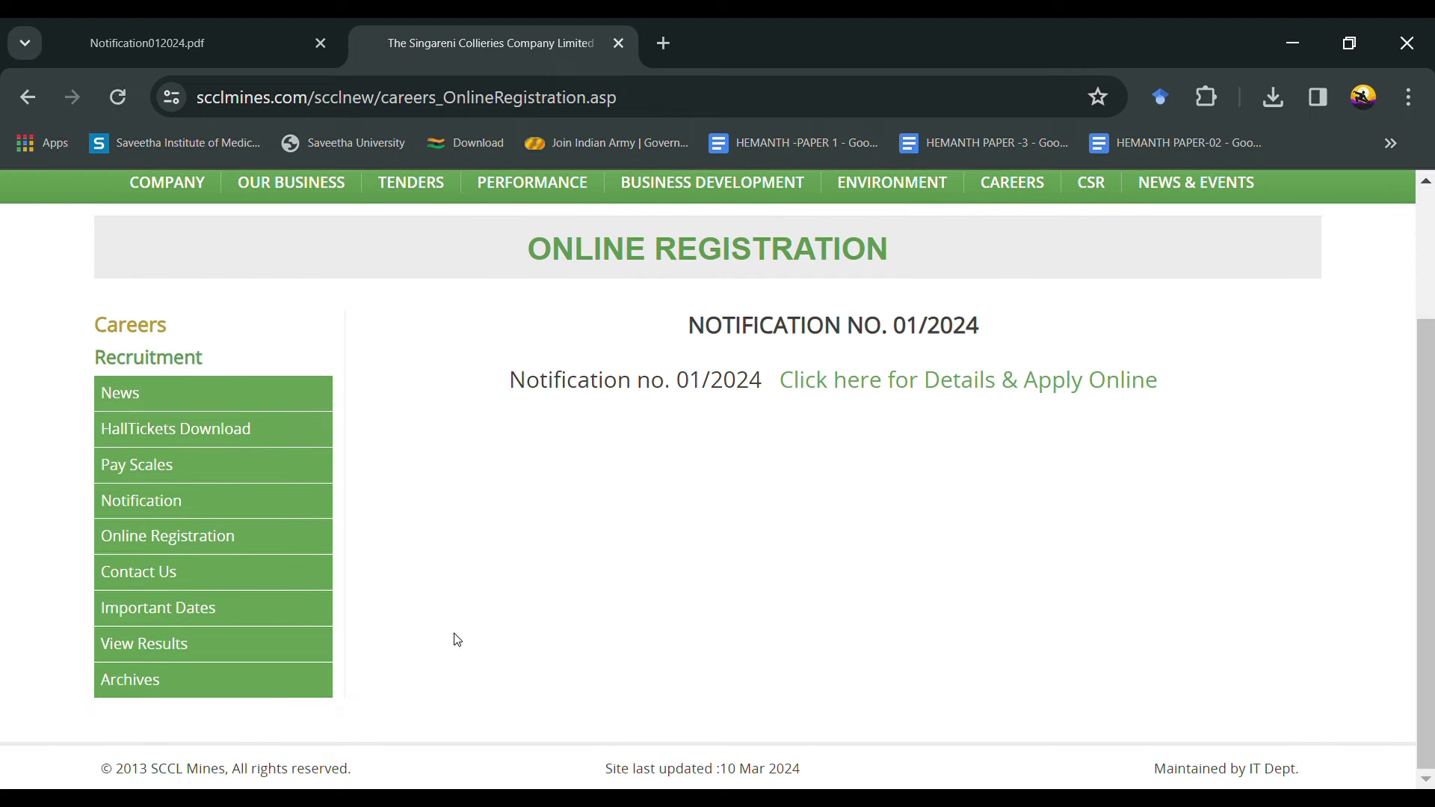
{"action": "left_click", "coordinate": [939, 388]}
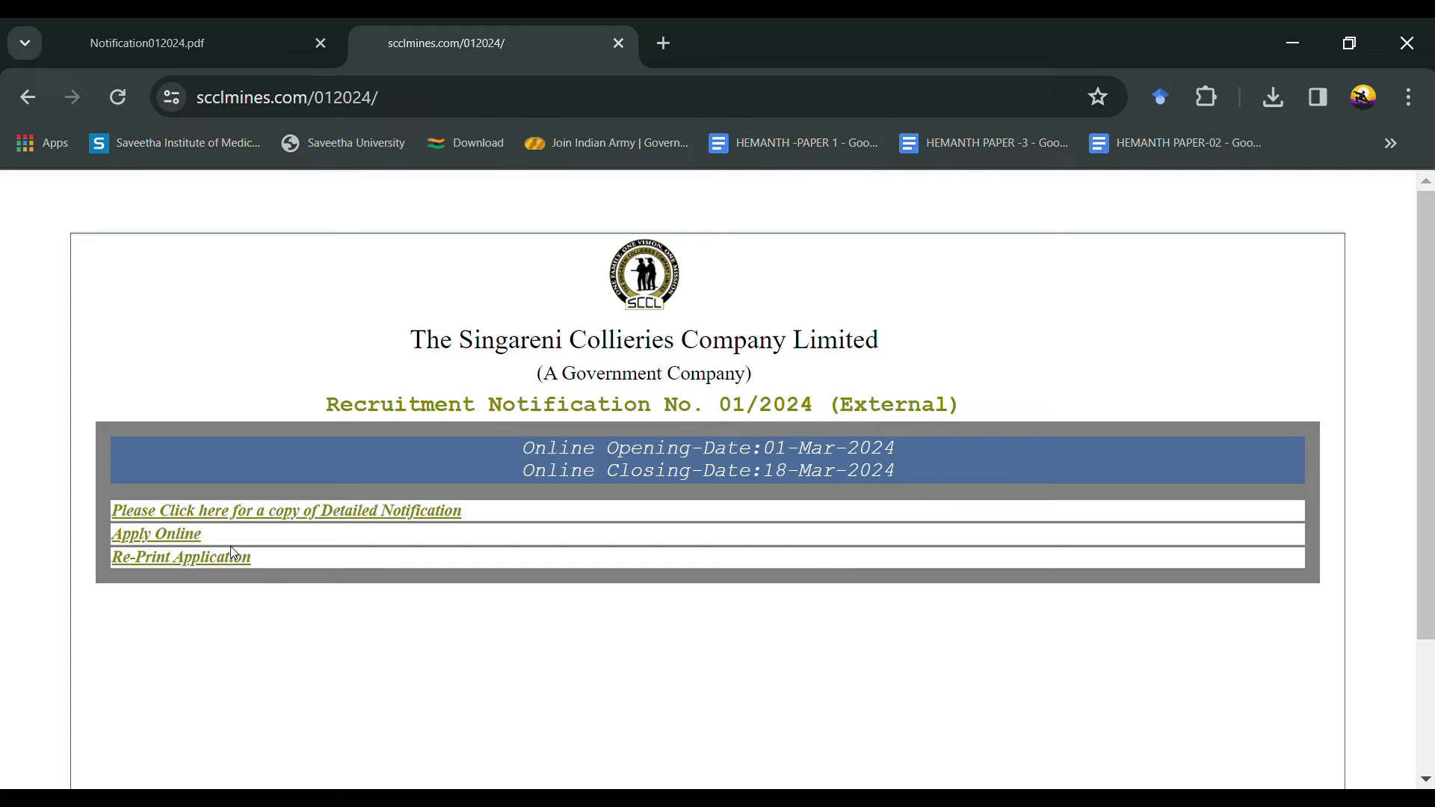
{"action": "left_click", "coordinate": [169, 538]}
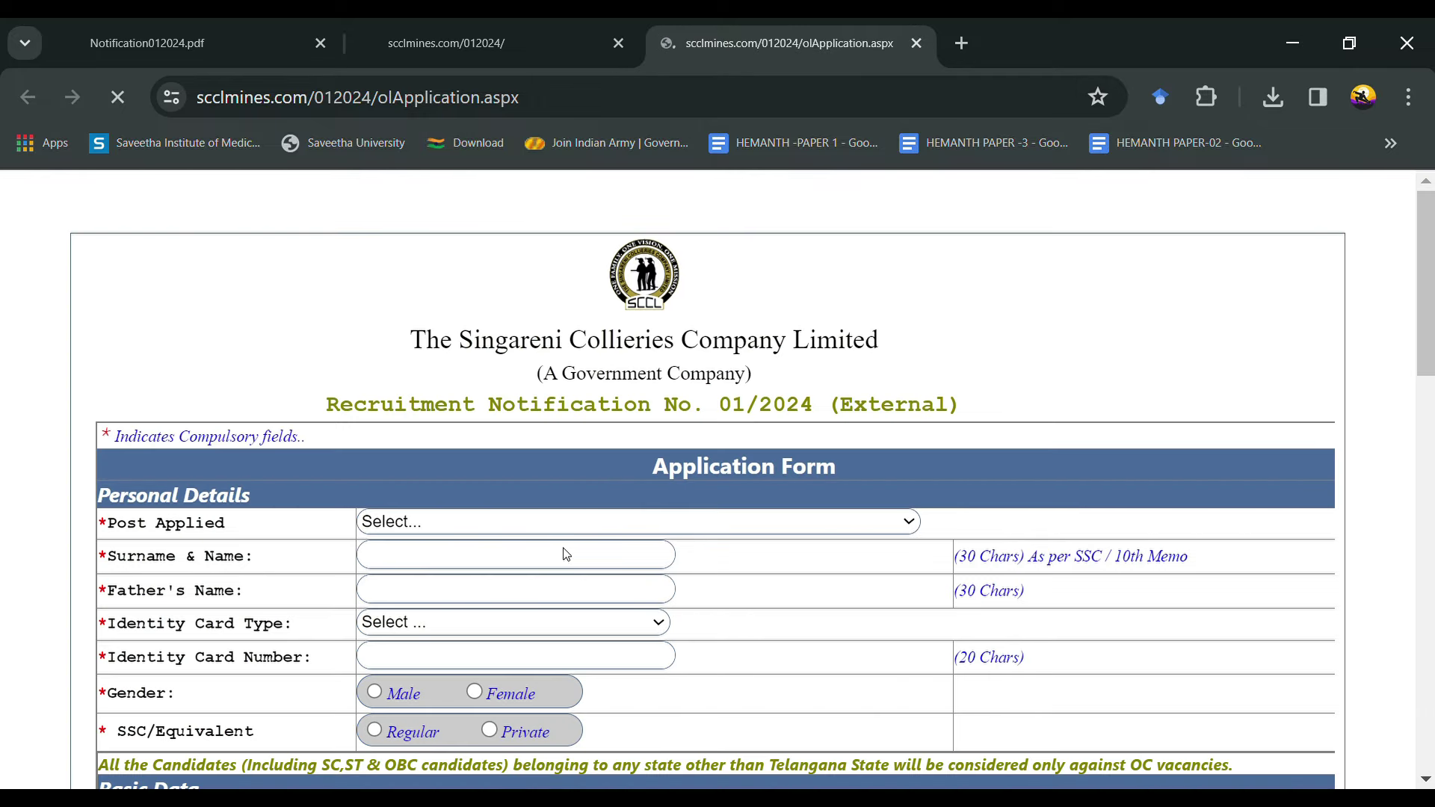
Step: Select post 03-MANAGEMENT TRAINEE (CIVIL) and enter the applicant's surname and name
{"action": "scroll", "coordinate": [566, 553], "scroll_direction": "down", "scroll_amount": 3}
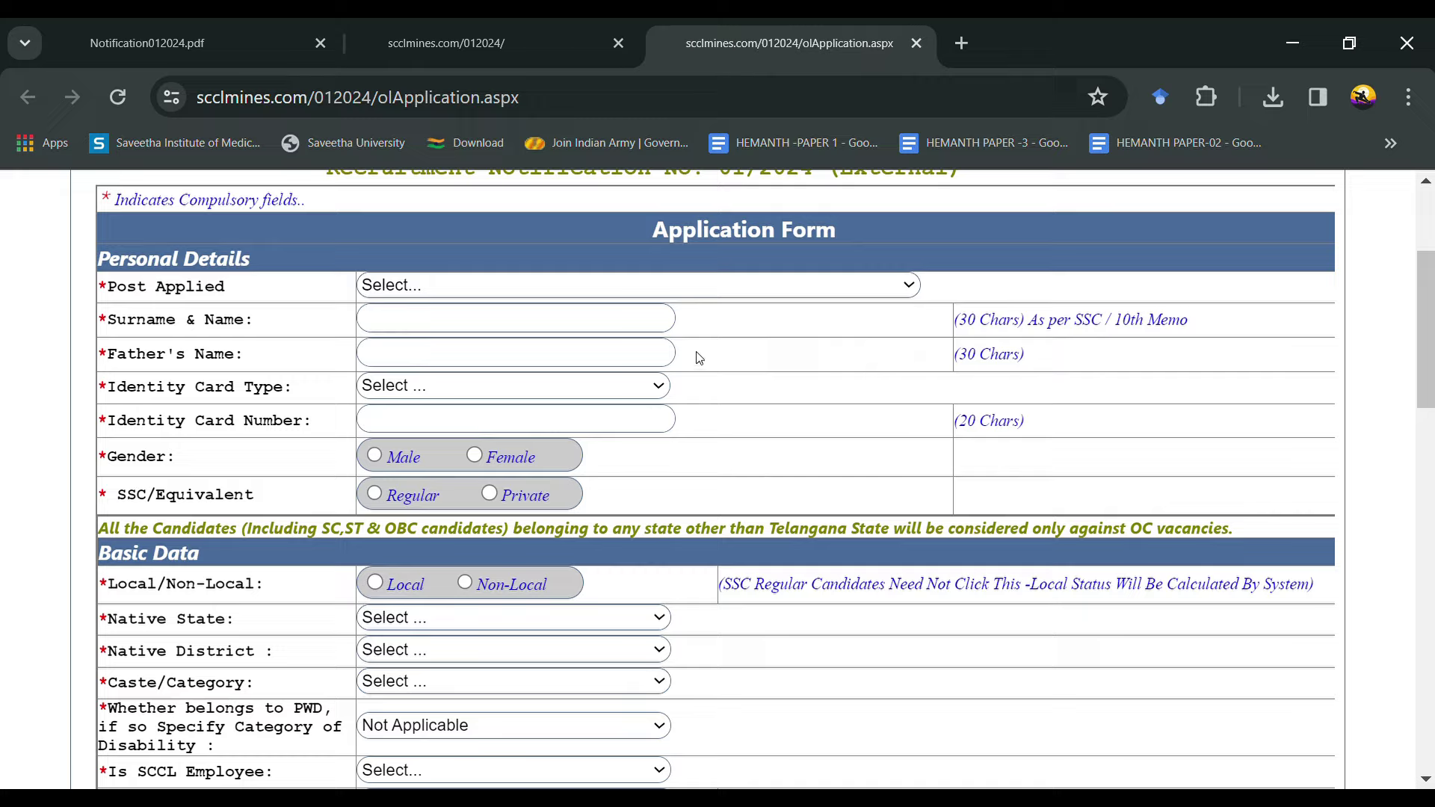
{"action": "key", "text": "Down"}
{"action": "key", "text": "Down"}
{"action": "key", "text": "Down"}
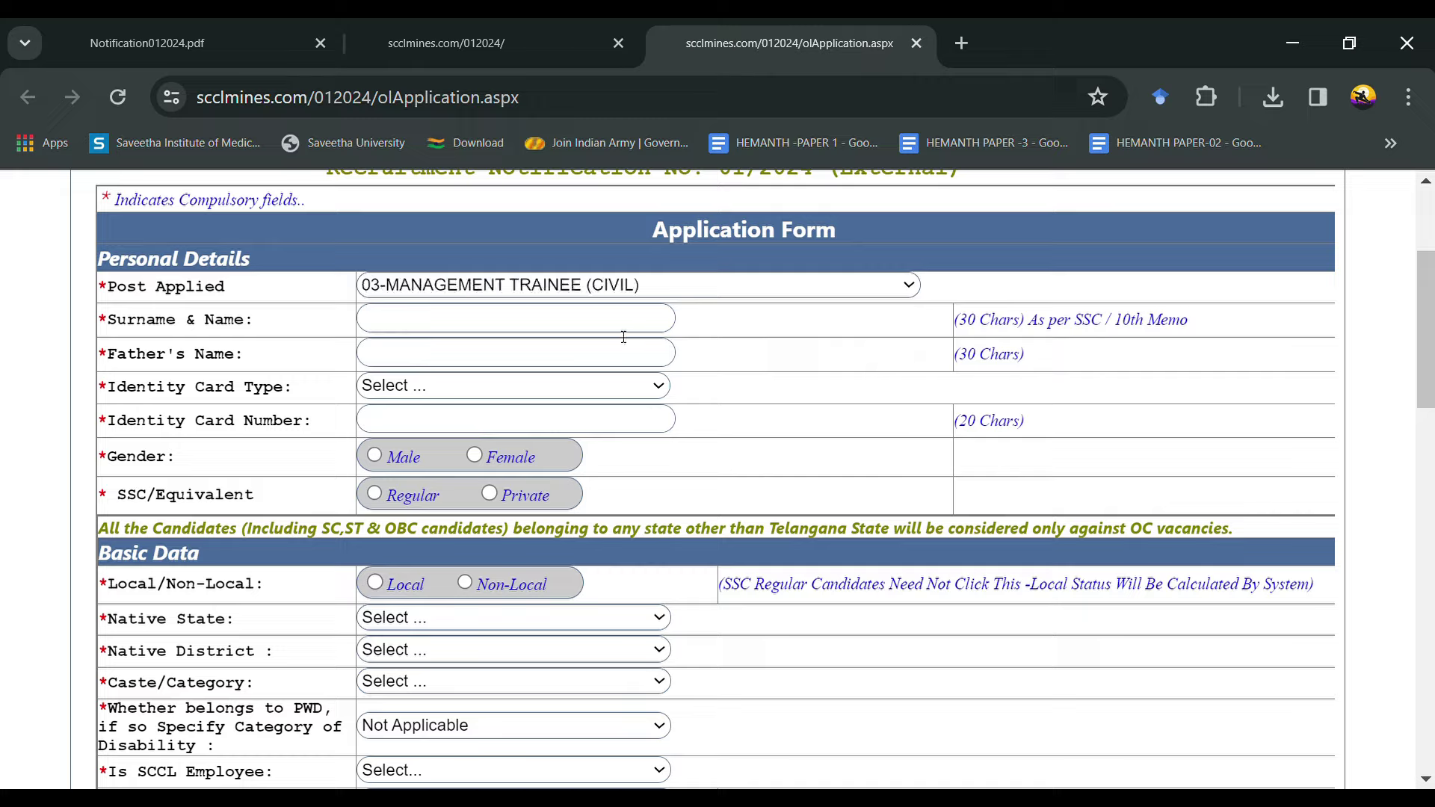
{"action": "left_click", "coordinate": [617, 321]}
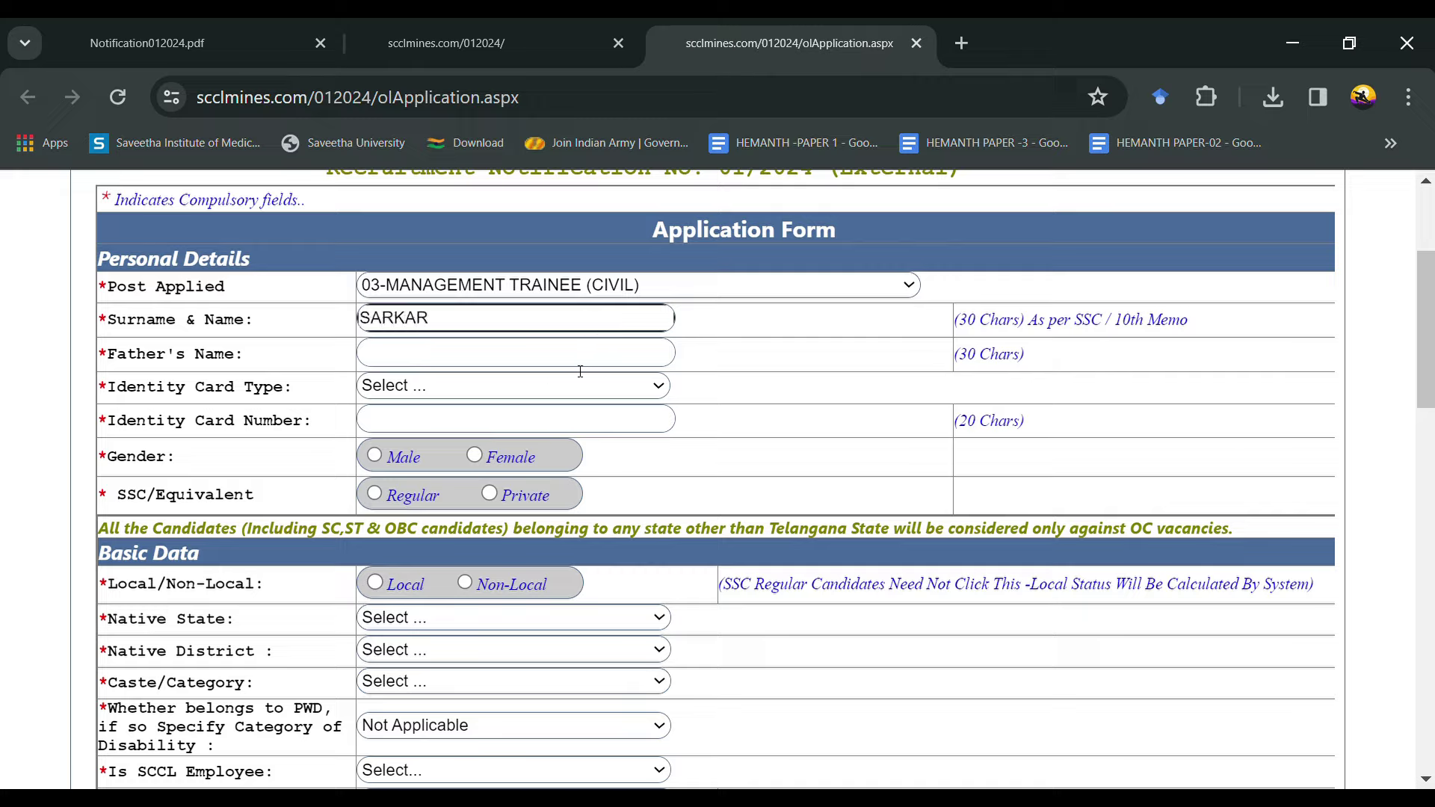
Step: Enter the father's name and set the identity card type to Aadhar Card
{"action": "left_click", "coordinate": [501, 356]}
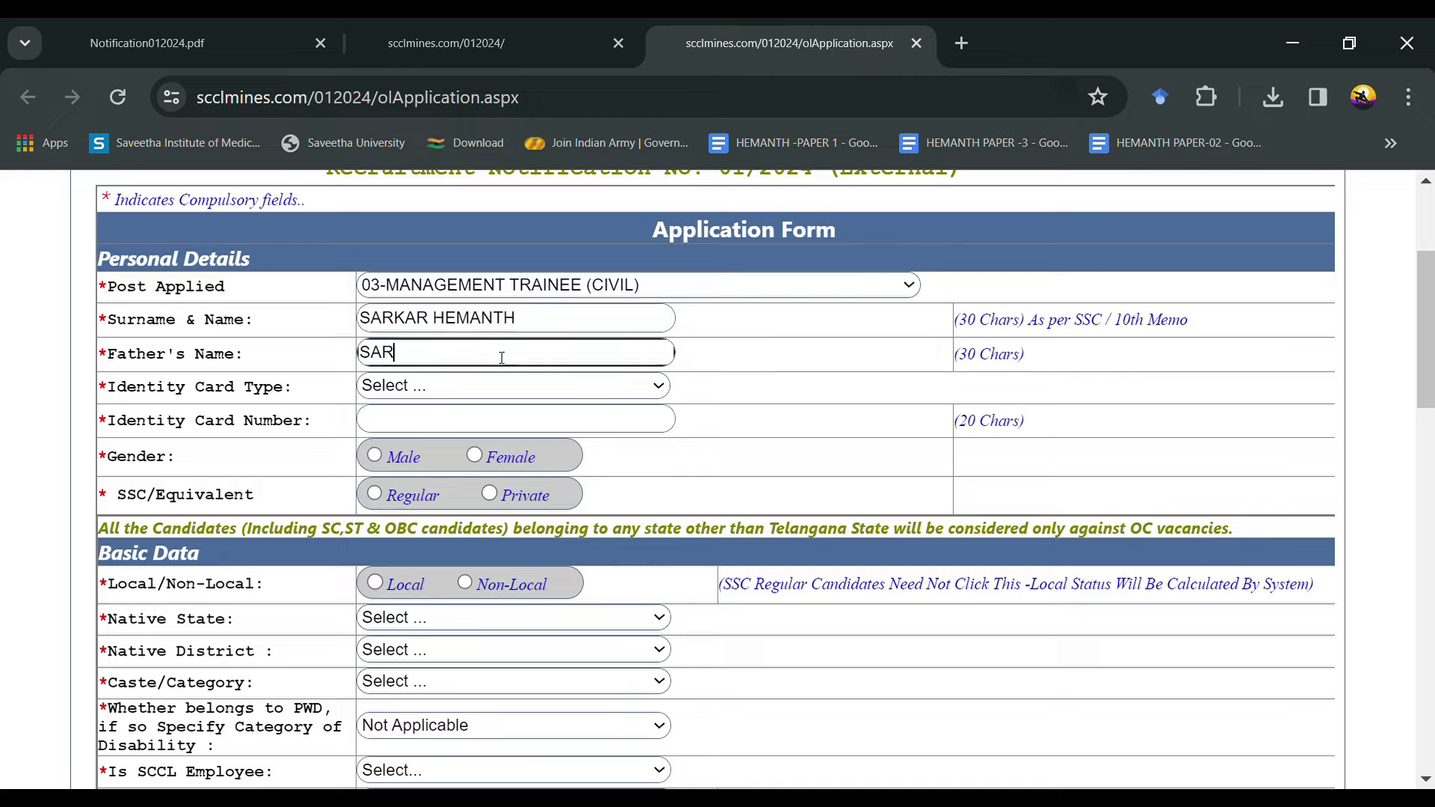
{"action": "left_click", "coordinate": [479, 403]}
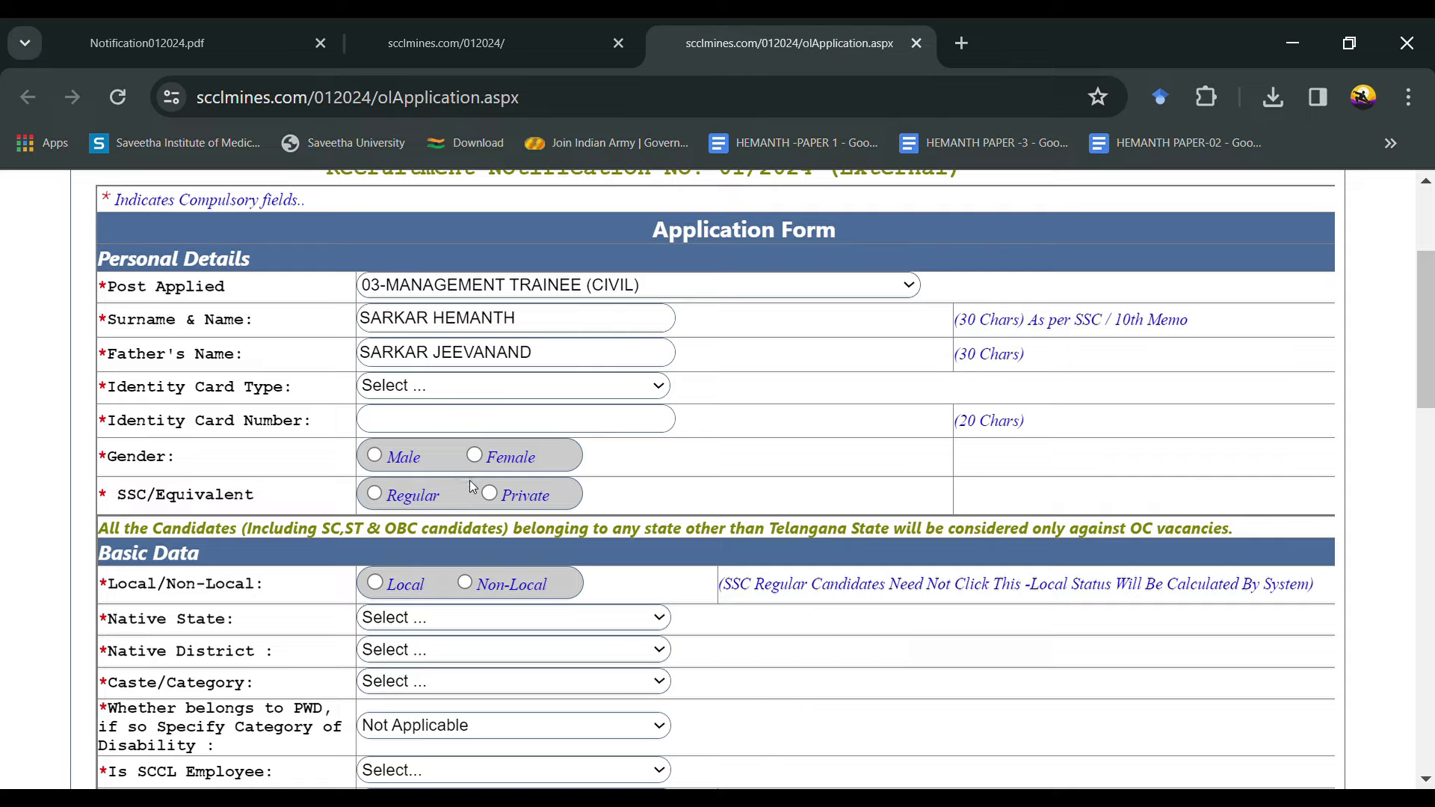
{"action": "key", "text": "Down"}
Step: Enter the applicant's Aadhaar number, select Male, and mark SSC/Equivalent as Regular
{"action": "left_click", "coordinate": [465, 419]}
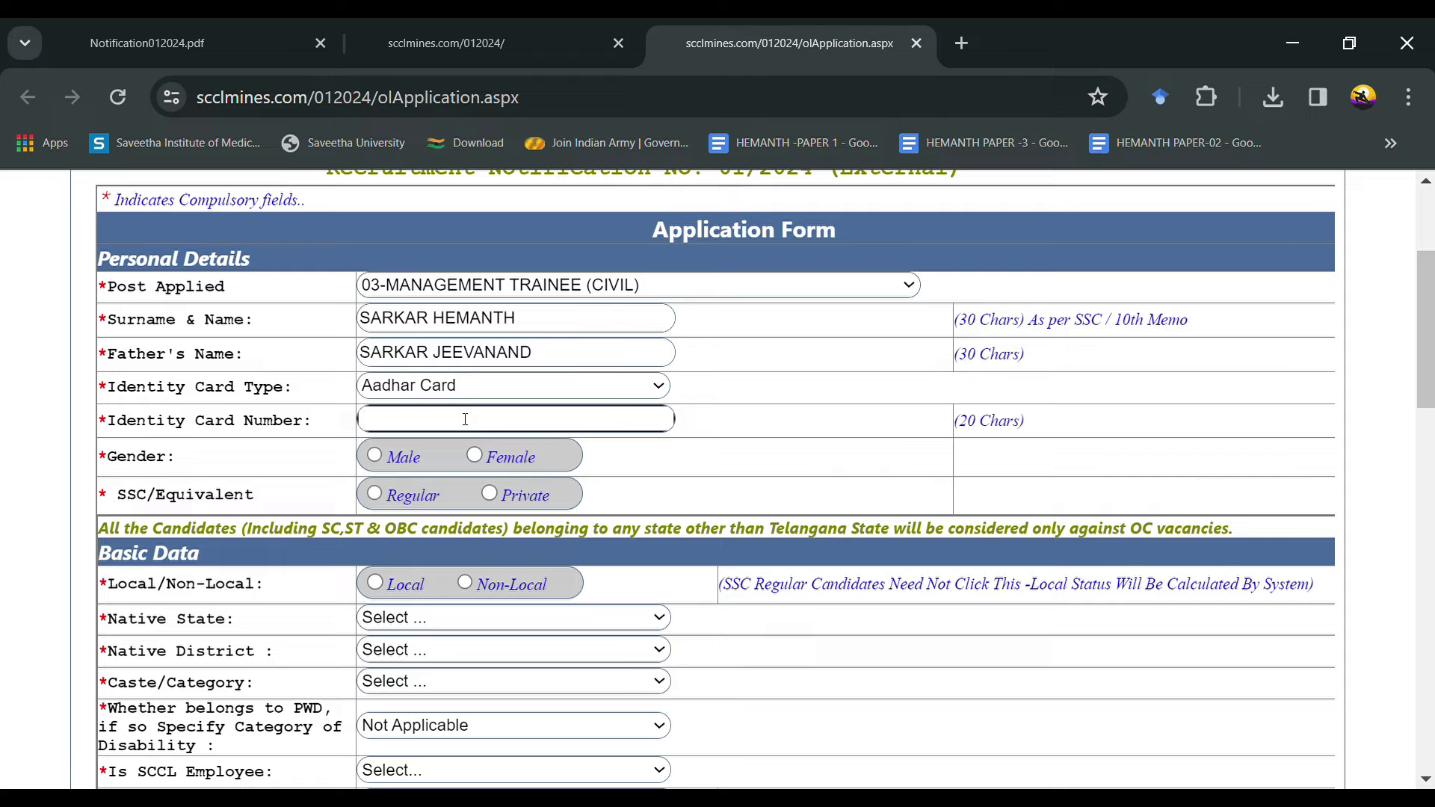
{"action": "left_click", "coordinate": [379, 454]}
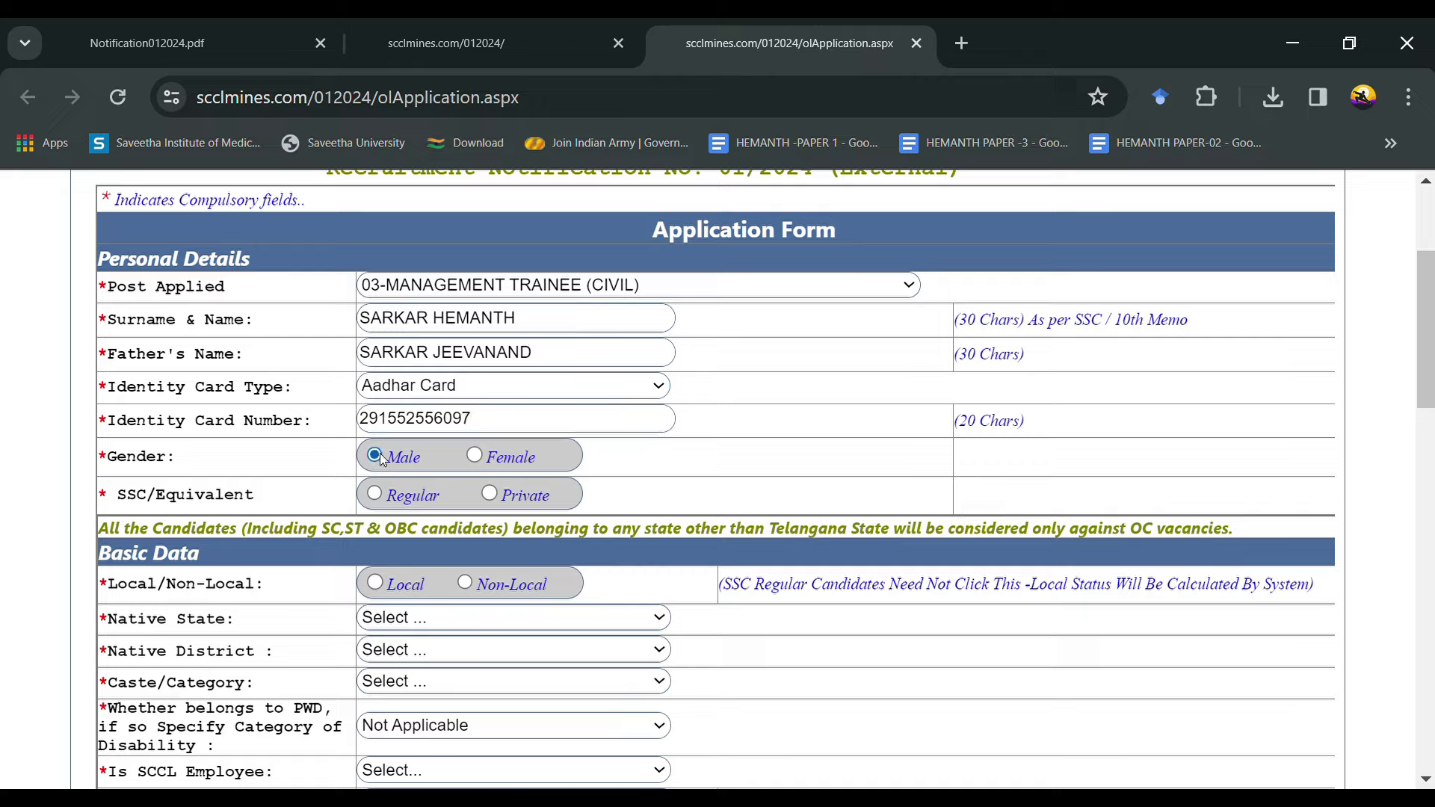
{"action": "left_click", "coordinate": [377, 495]}
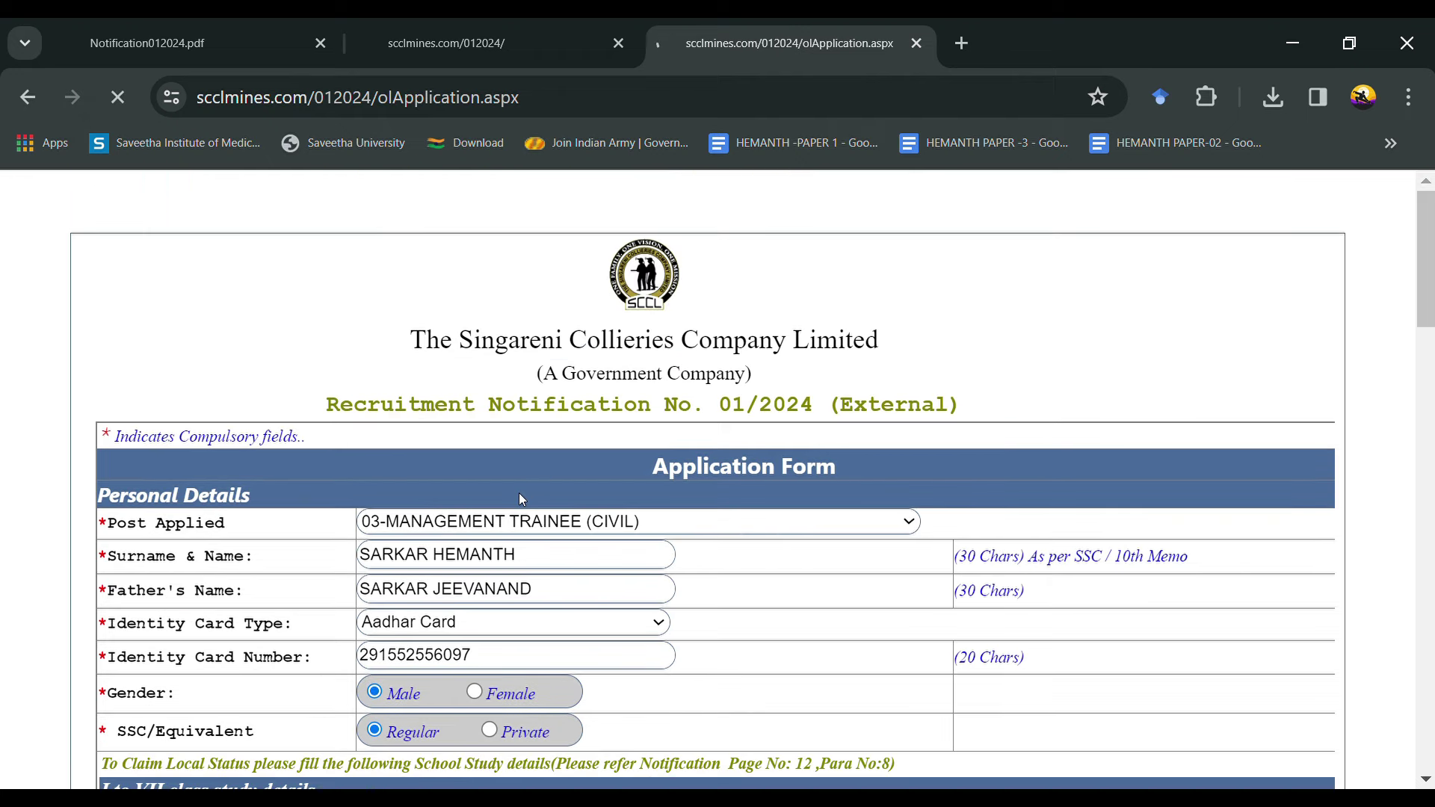
Step: Scroll down to the class I–VII study details table
{"action": "scroll", "coordinate": [521, 499], "scroll_direction": "down", "scroll_amount": 1}
{"action": "scroll", "coordinate": [521, 499], "scroll_direction": "down", "scroll_amount": 4}
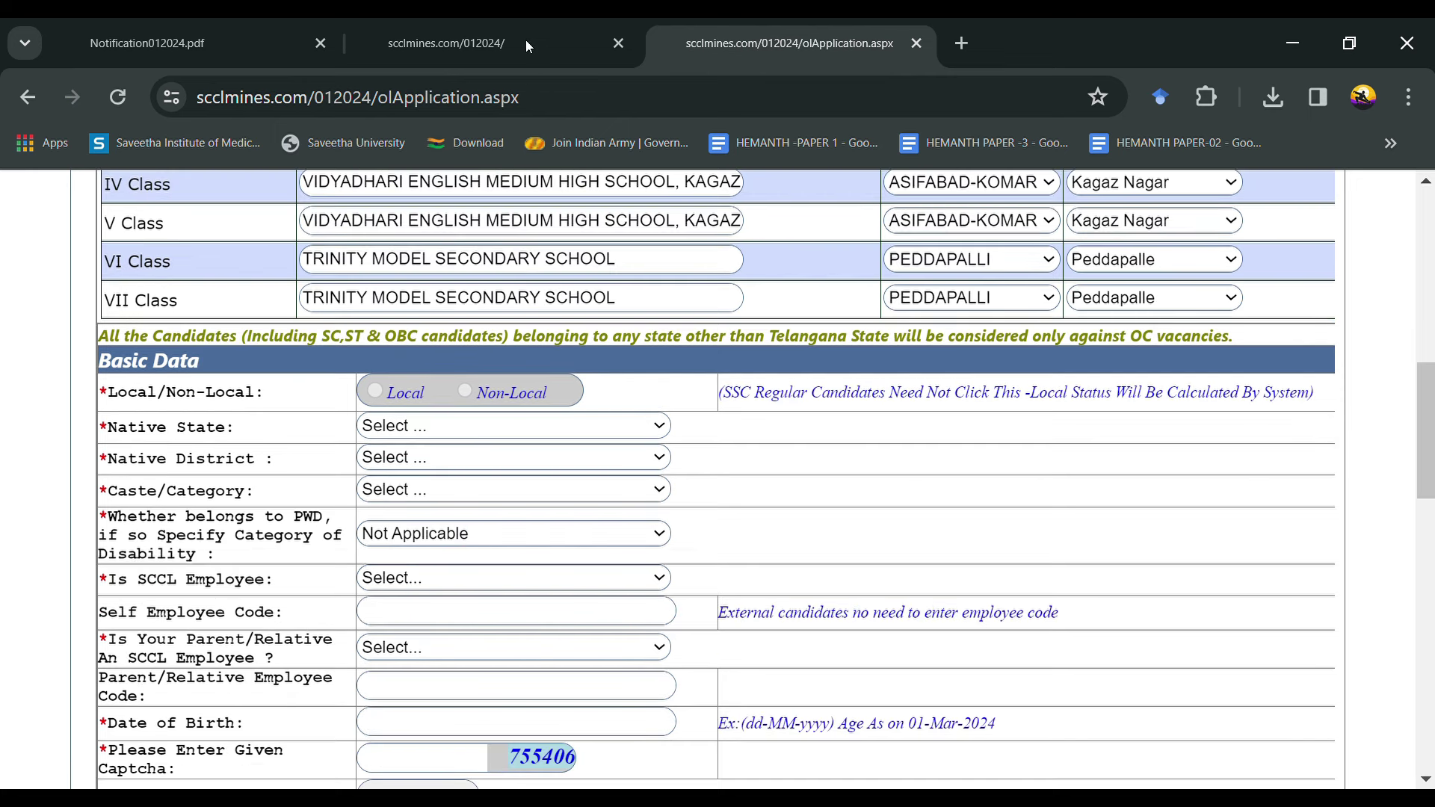
Step: Set native state TELANGANA, district ASIFABAD-KOMARAMBHEEM, category EWS, and answer No to both SCCL-employee questions
{"action": "left_click", "coordinate": [528, 426]}
{"action": "left_click", "coordinate": [532, 459]}
{"action": "left_click", "coordinate": [482, 103]}
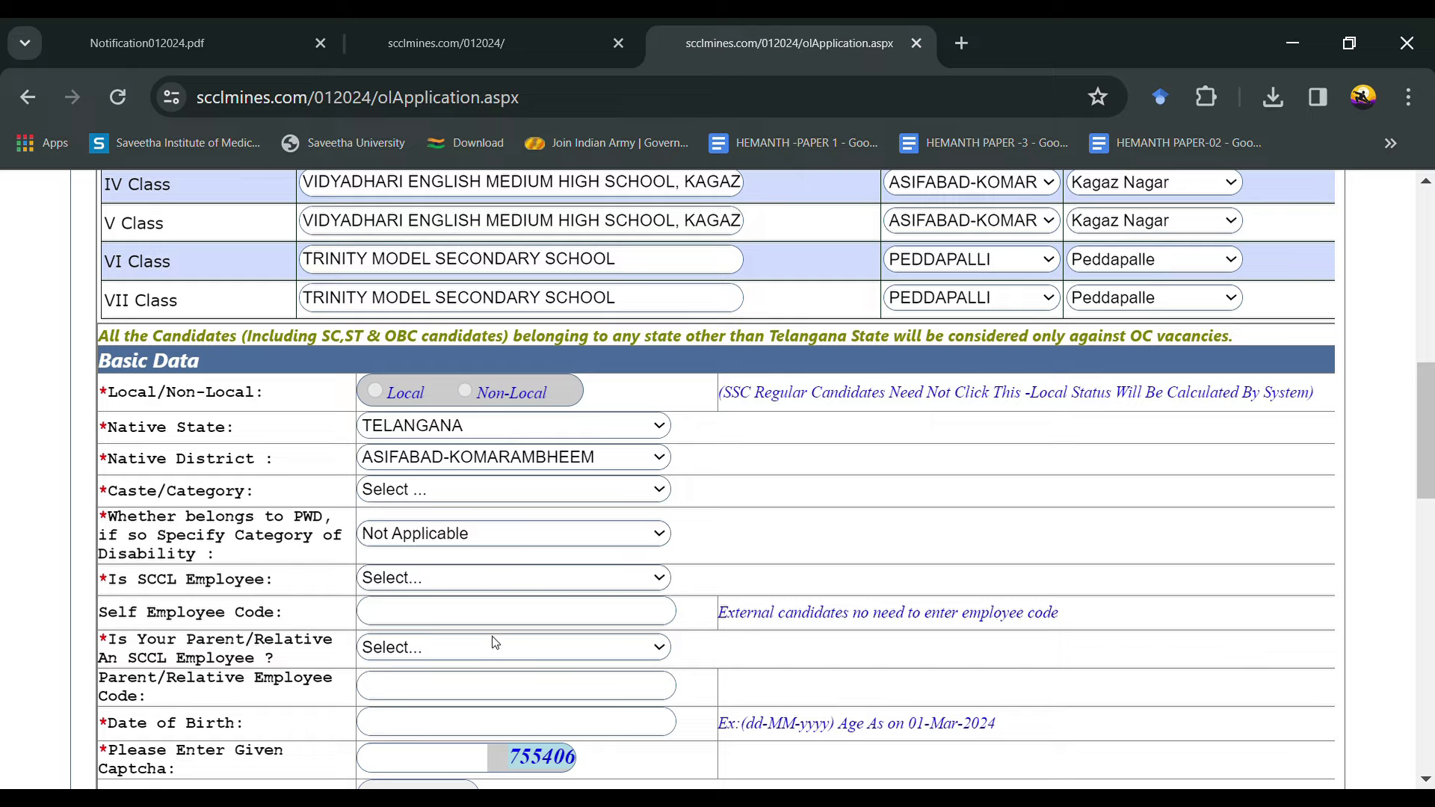
{"action": "left_click", "coordinate": [493, 675]}
{"action": "left_click", "coordinate": [490, 591]}
{"action": "left_click", "coordinate": [478, 656]}
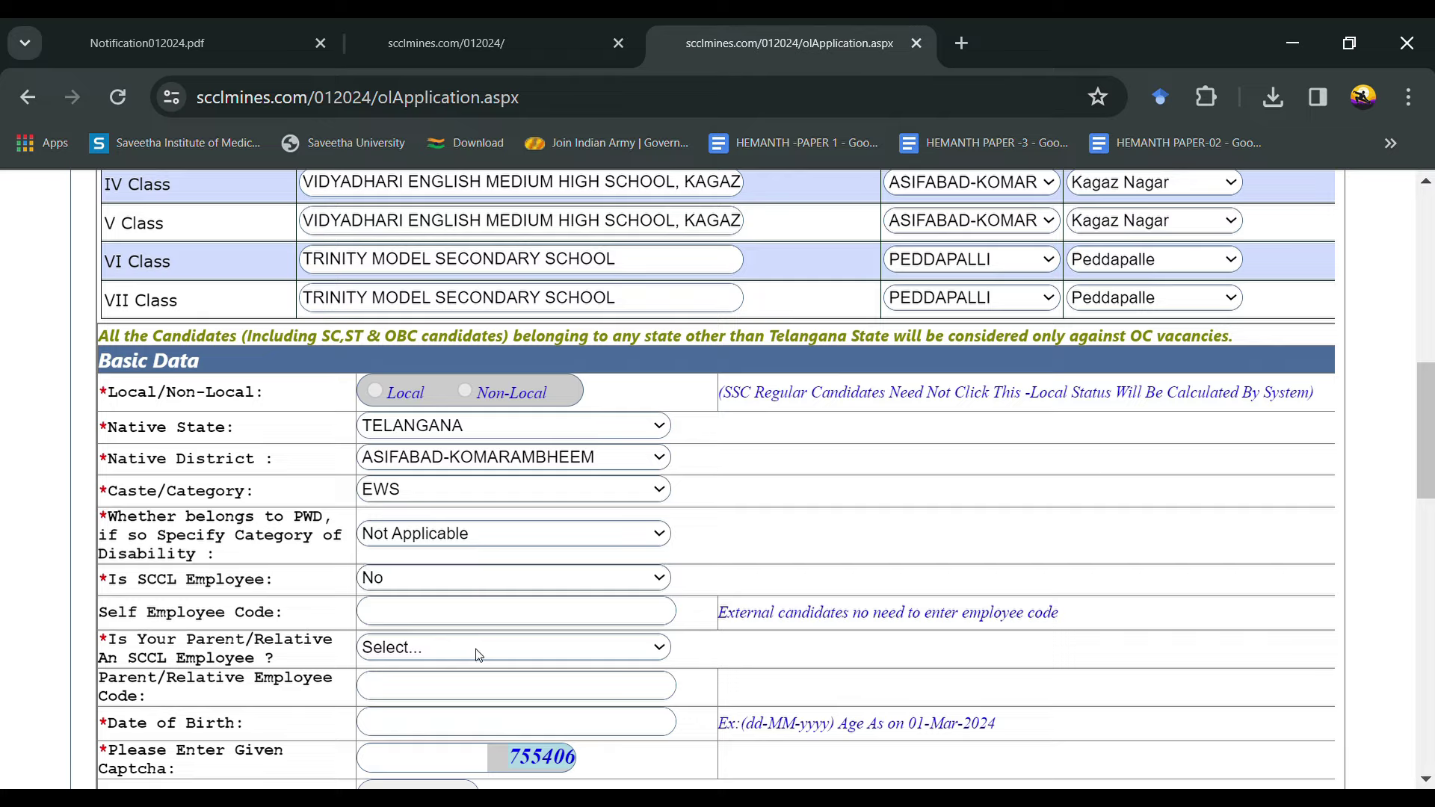
{"action": "scroll", "coordinate": [479, 655], "scroll_direction": "down", "scroll_amount": 2}
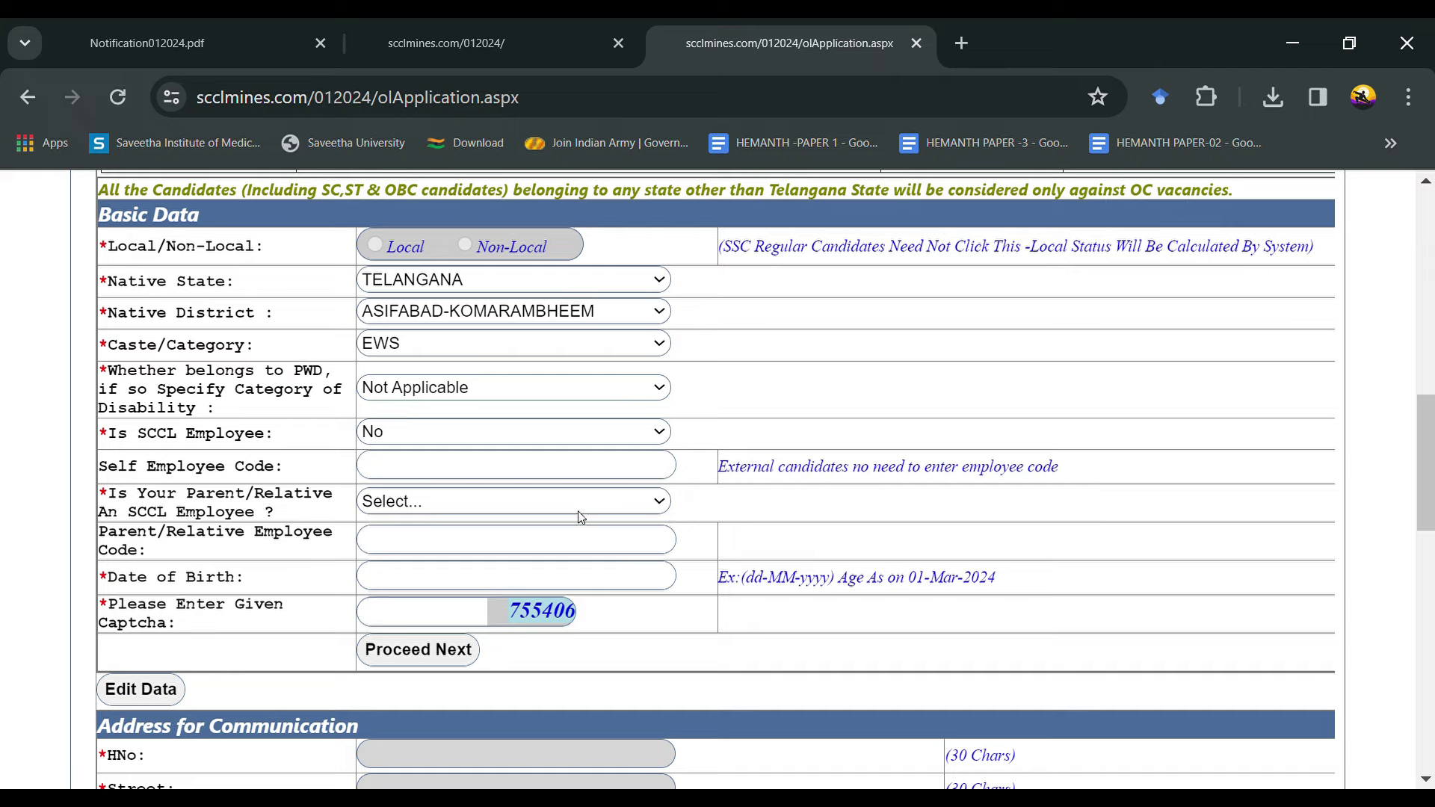
{"action": "left_click", "coordinate": [562, 566]}
{"action": "left_click", "coordinate": [460, 588]}
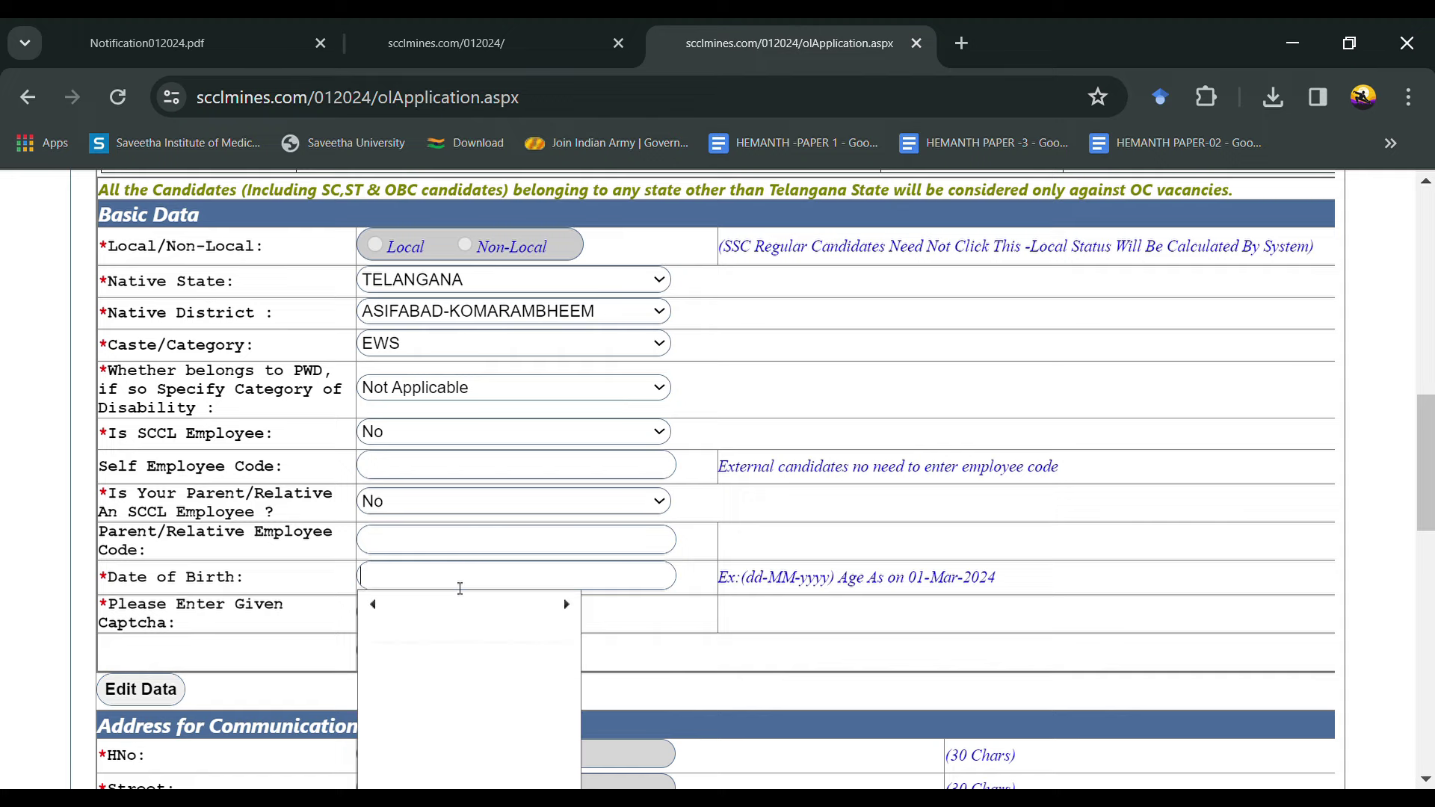
{"action": "scroll", "coordinate": [460, 589], "scroll_direction": "down", "scroll_amount": 3}
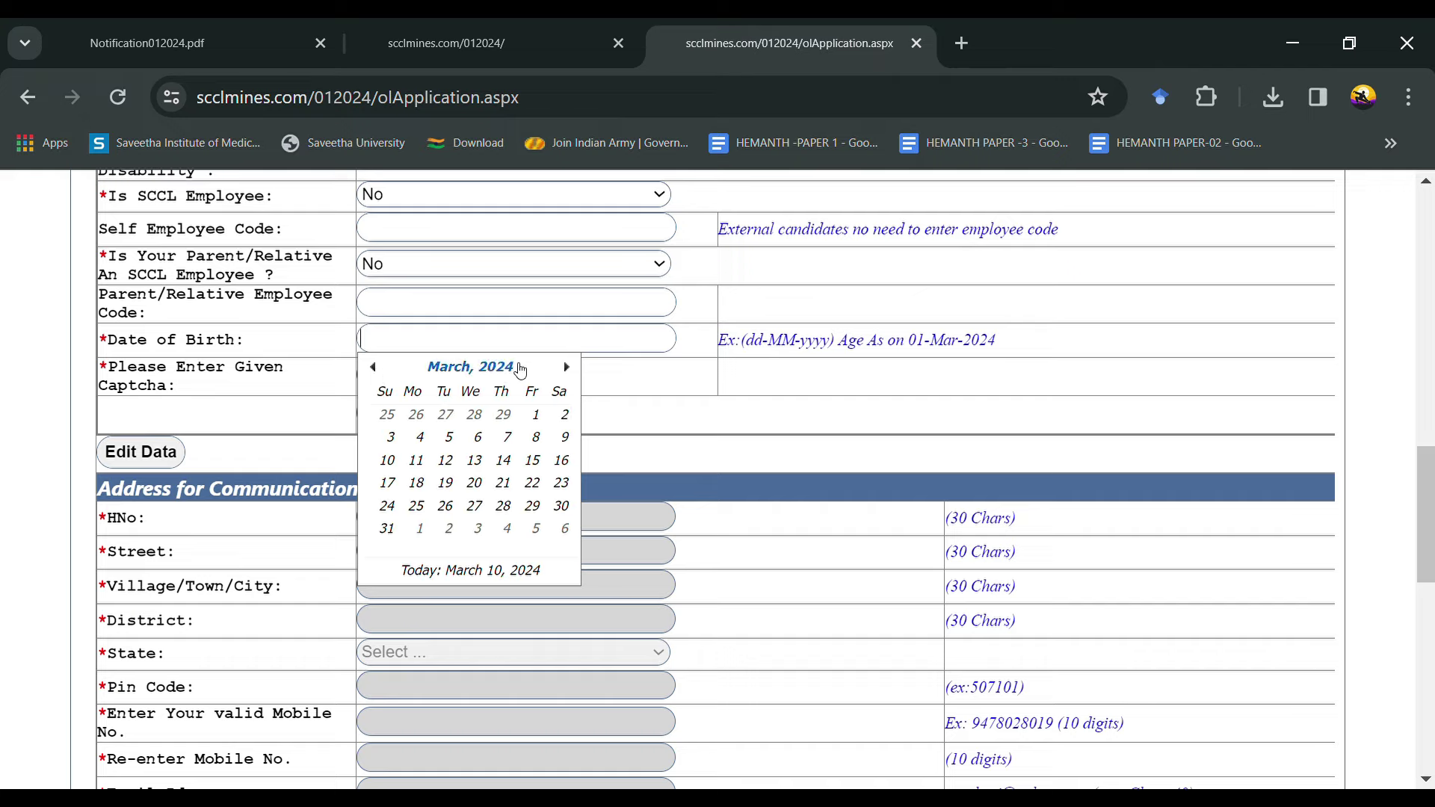
{"action": "left_click", "coordinate": [493, 367]}
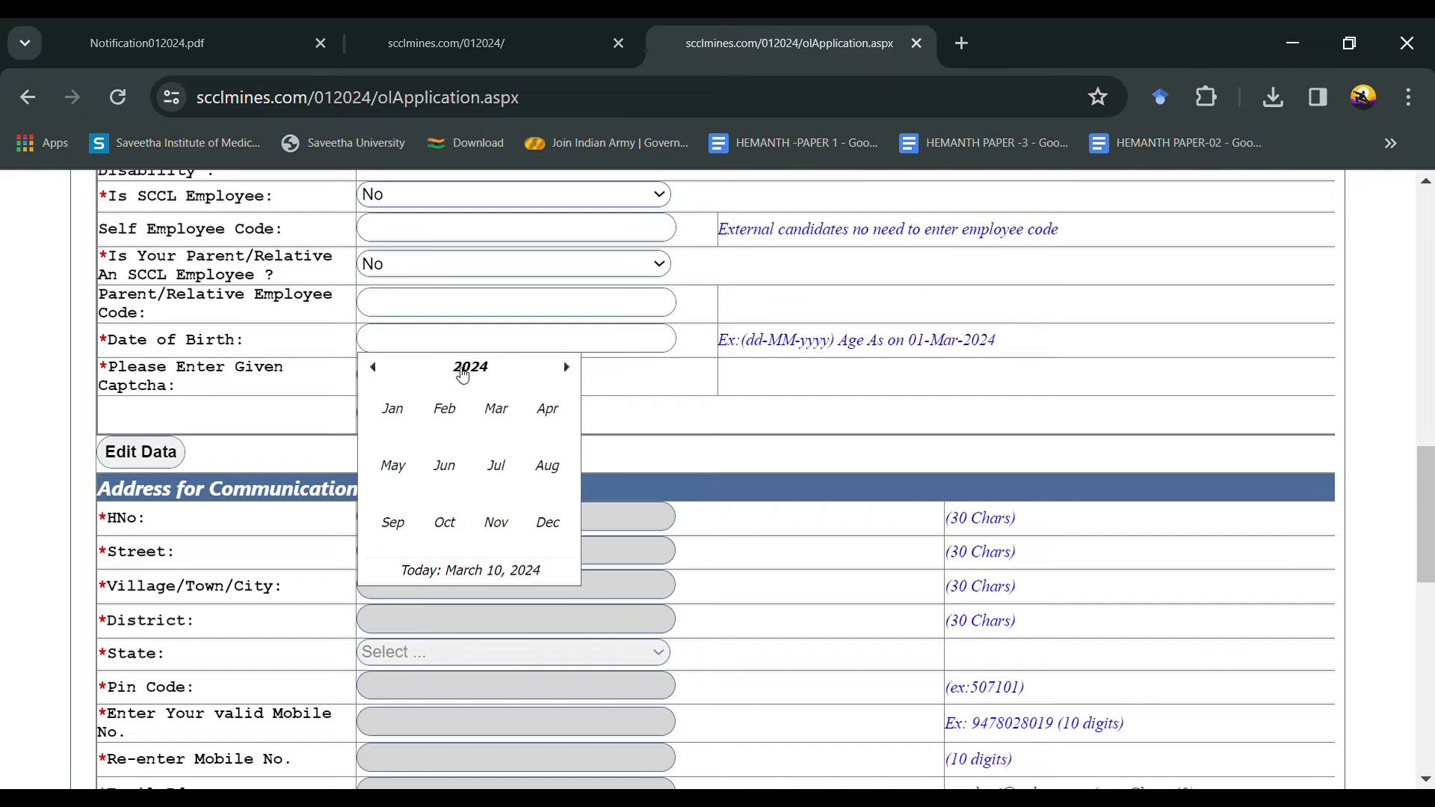
{"action": "left_click", "coordinate": [464, 372]}
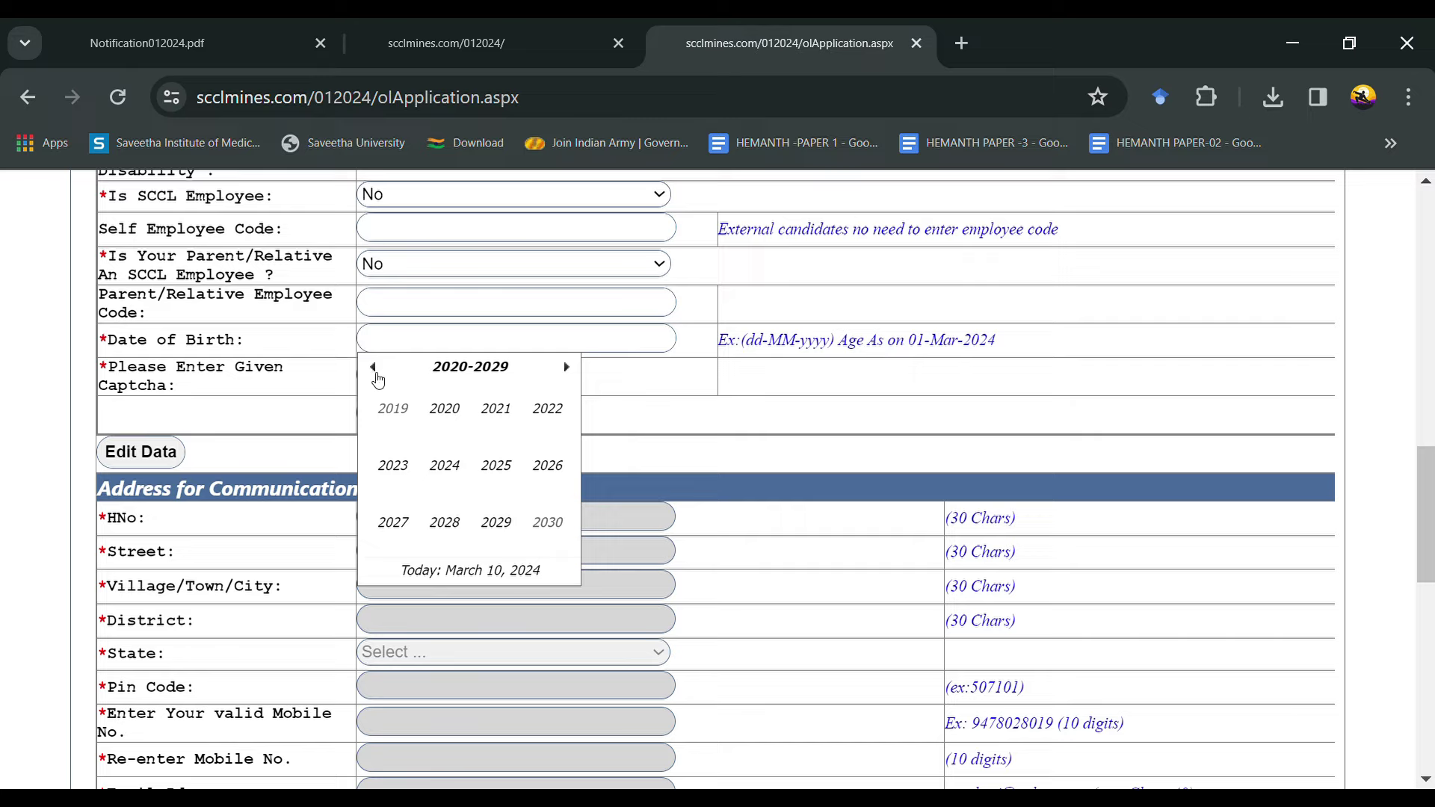
{"action": "left_click", "coordinate": [374, 369]}
{"action": "left_click", "coordinate": [376, 374]}
{"action": "left_click", "coordinate": [393, 411]}
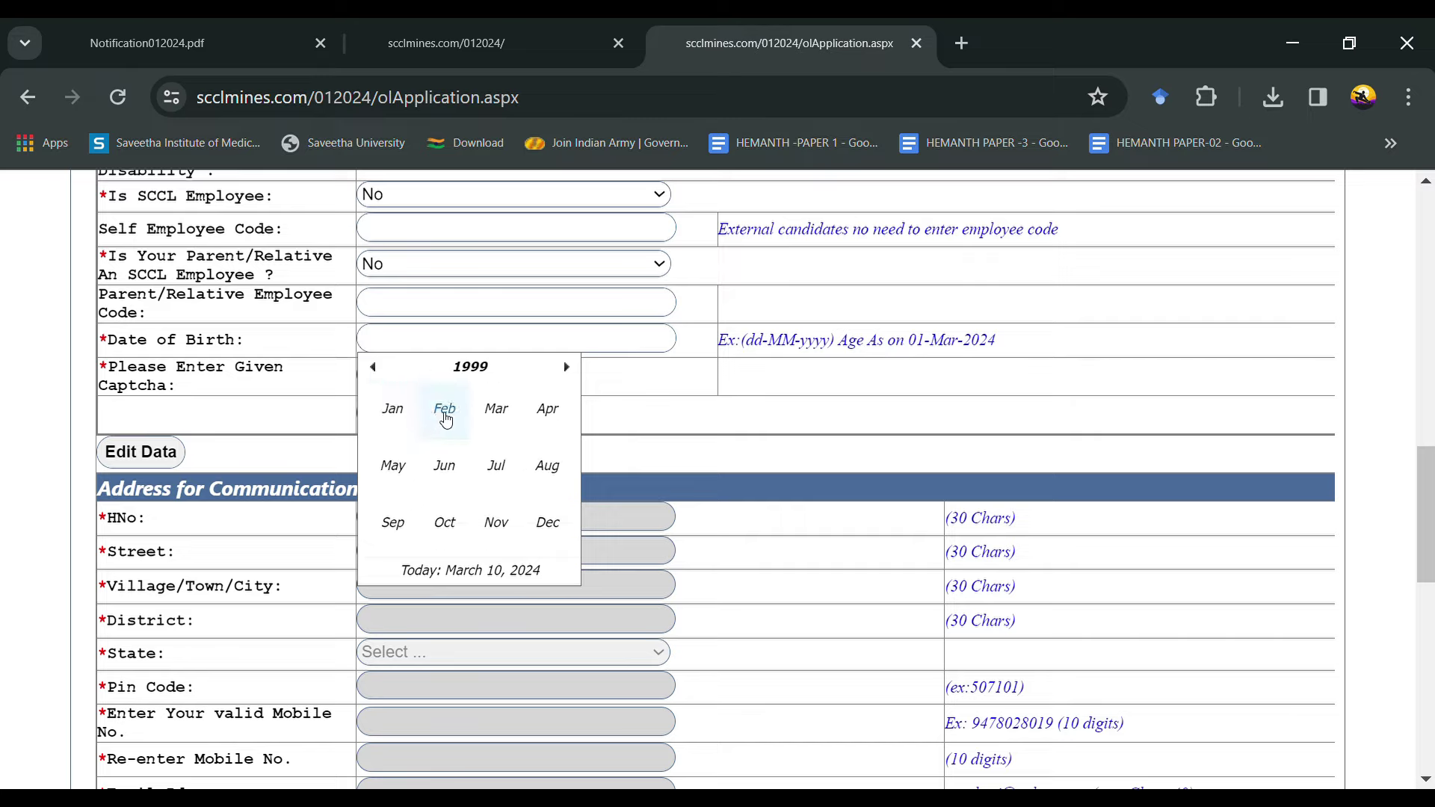
{"action": "left_click", "coordinate": [544, 467]}
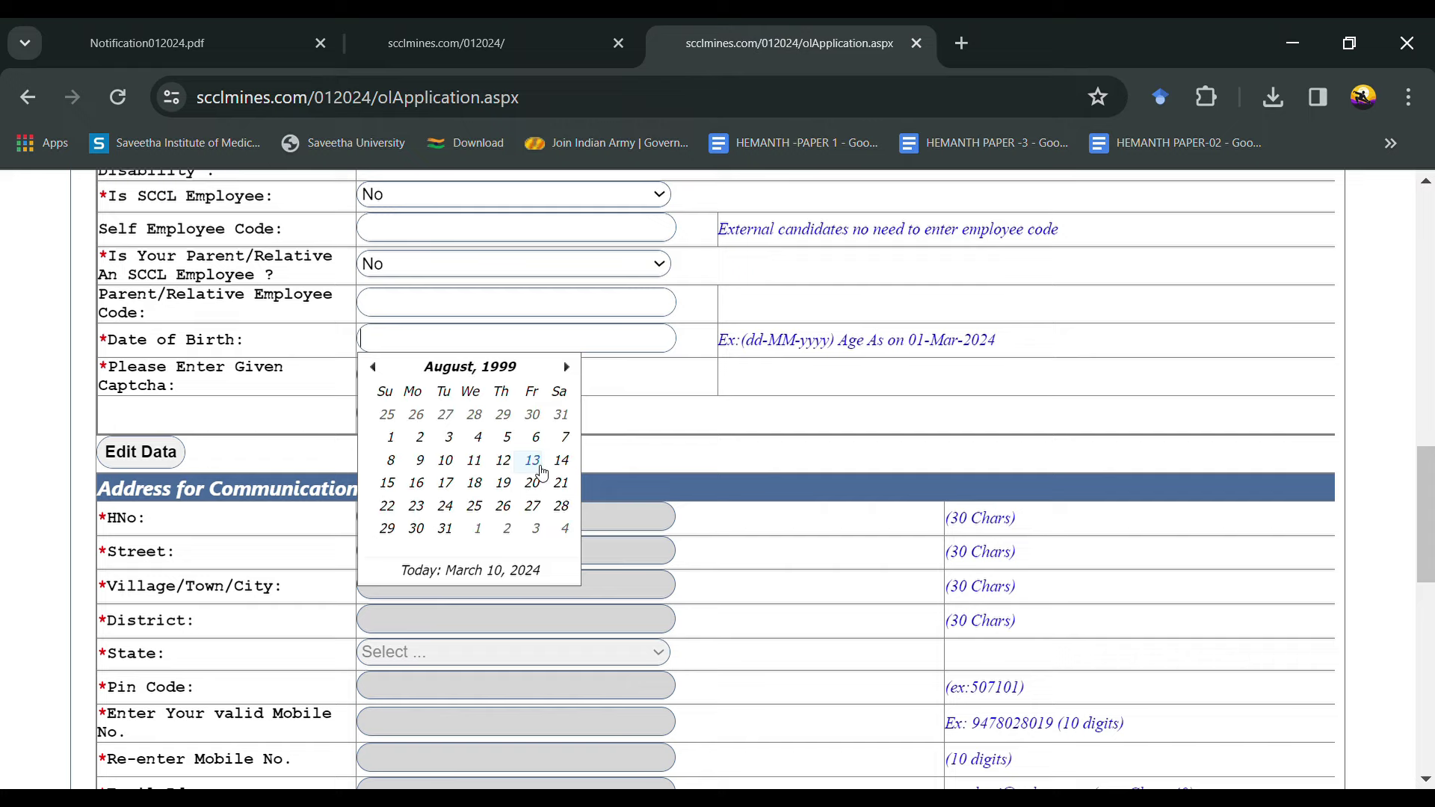
{"action": "left_click", "coordinate": [416, 528]}
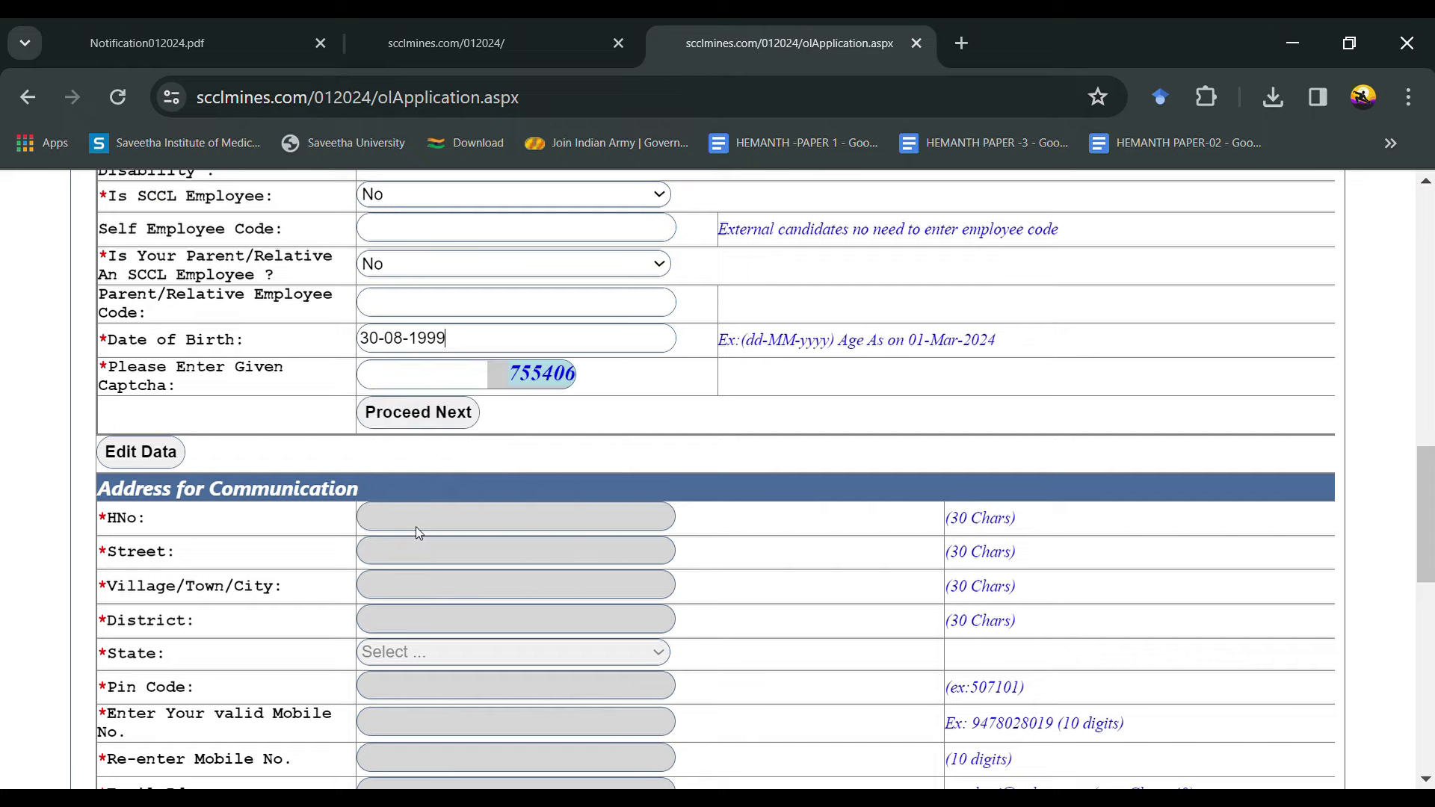
{"action": "left_click", "coordinate": [445, 383]}
{"action": "type", "text": "755406"}
{"action": "left_click", "coordinate": [440, 418]}
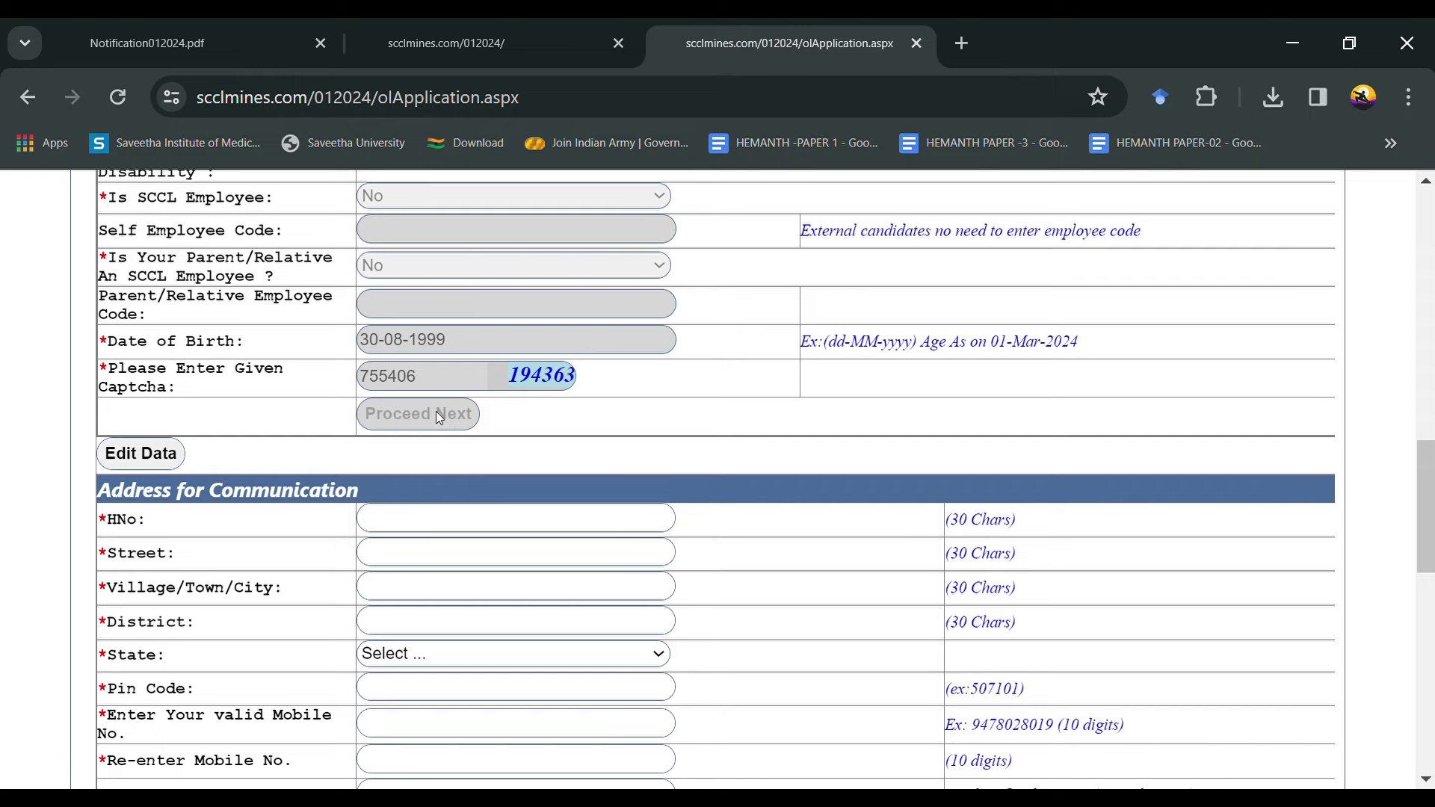
Step: Enter the house number and street of the communication address
{"action": "scroll", "coordinate": [436, 416], "scroll_direction": "up", "scroll_amount": 6}
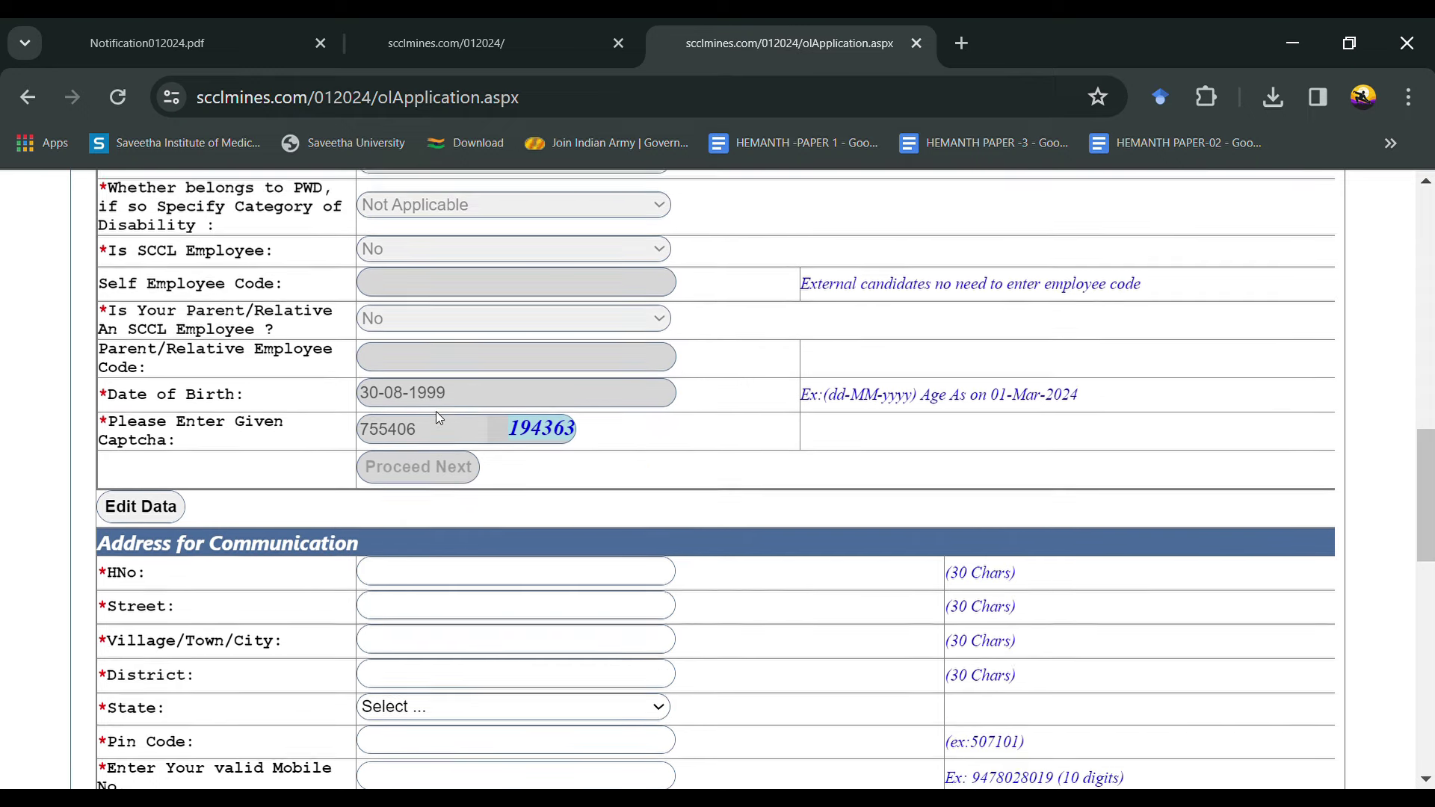
{"action": "scroll", "coordinate": [436, 417], "scroll_direction": "down", "scroll_amount": 1}
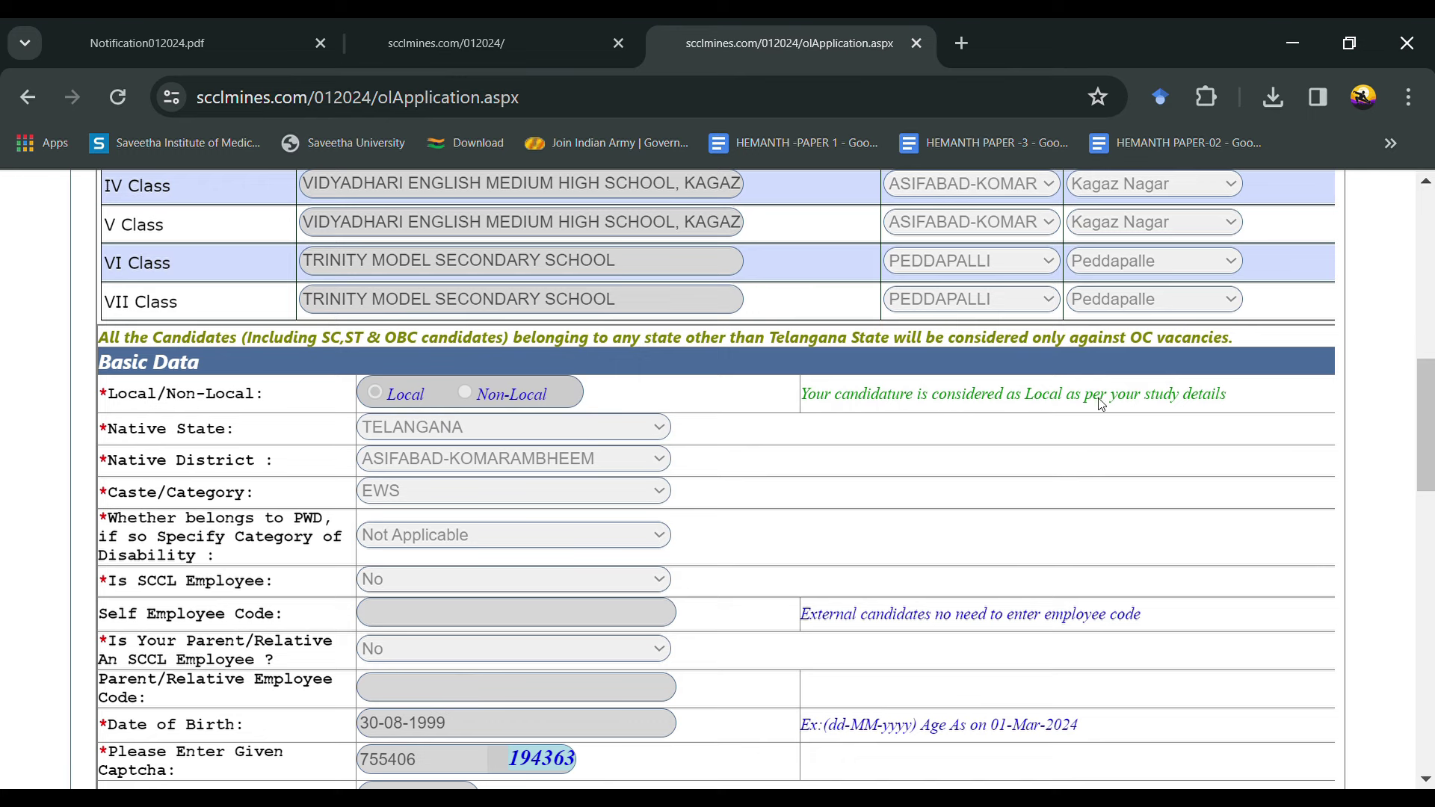
{"action": "scroll", "coordinate": [1138, 405], "scroll_direction": "down", "scroll_amount": 2}
{"action": "scroll", "coordinate": [1136, 404], "scroll_direction": "down", "scroll_amount": 6}
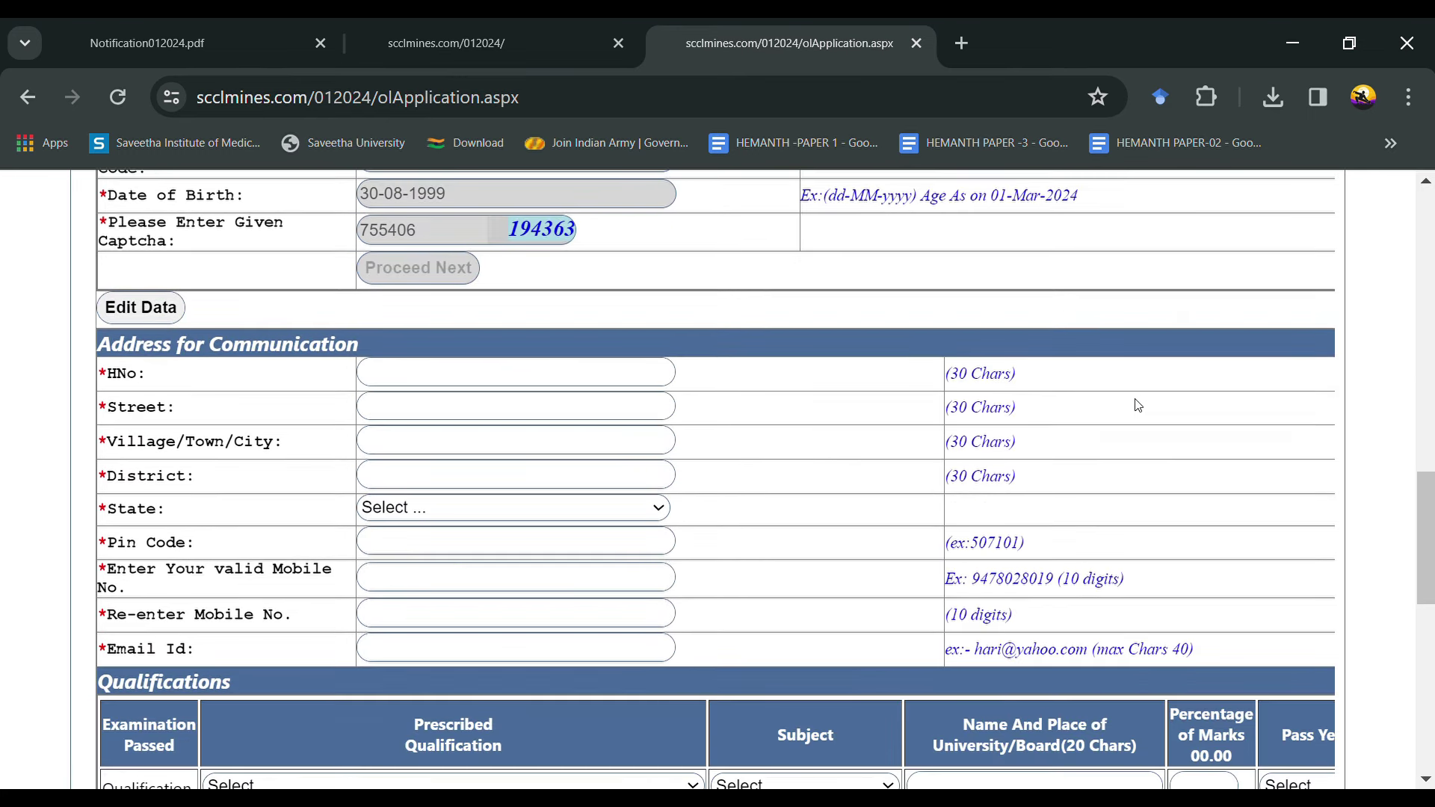
{"action": "scroll", "coordinate": [1134, 403], "scroll_direction": "down", "scroll_amount": 1}
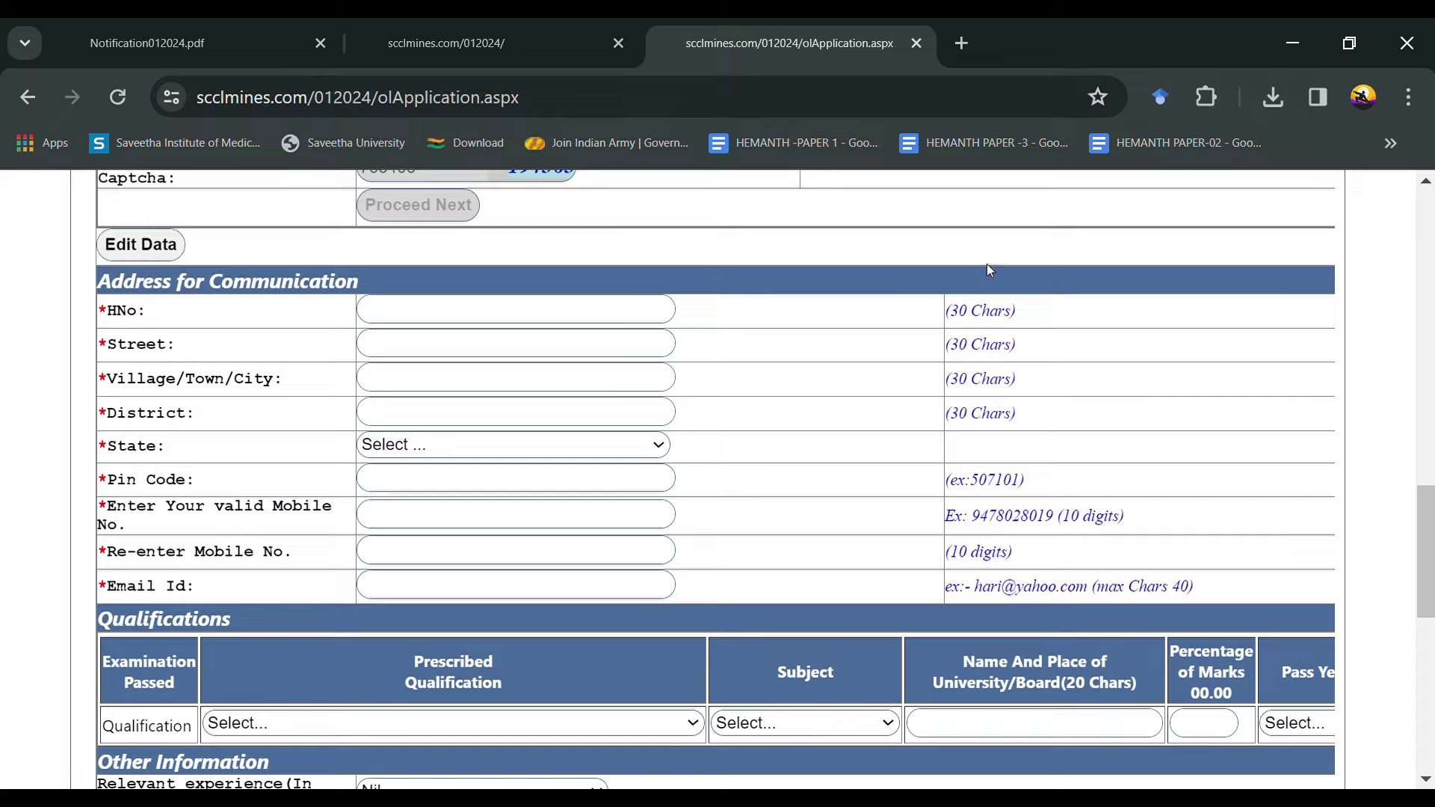
{"action": "left_click", "coordinate": [624, 313]}
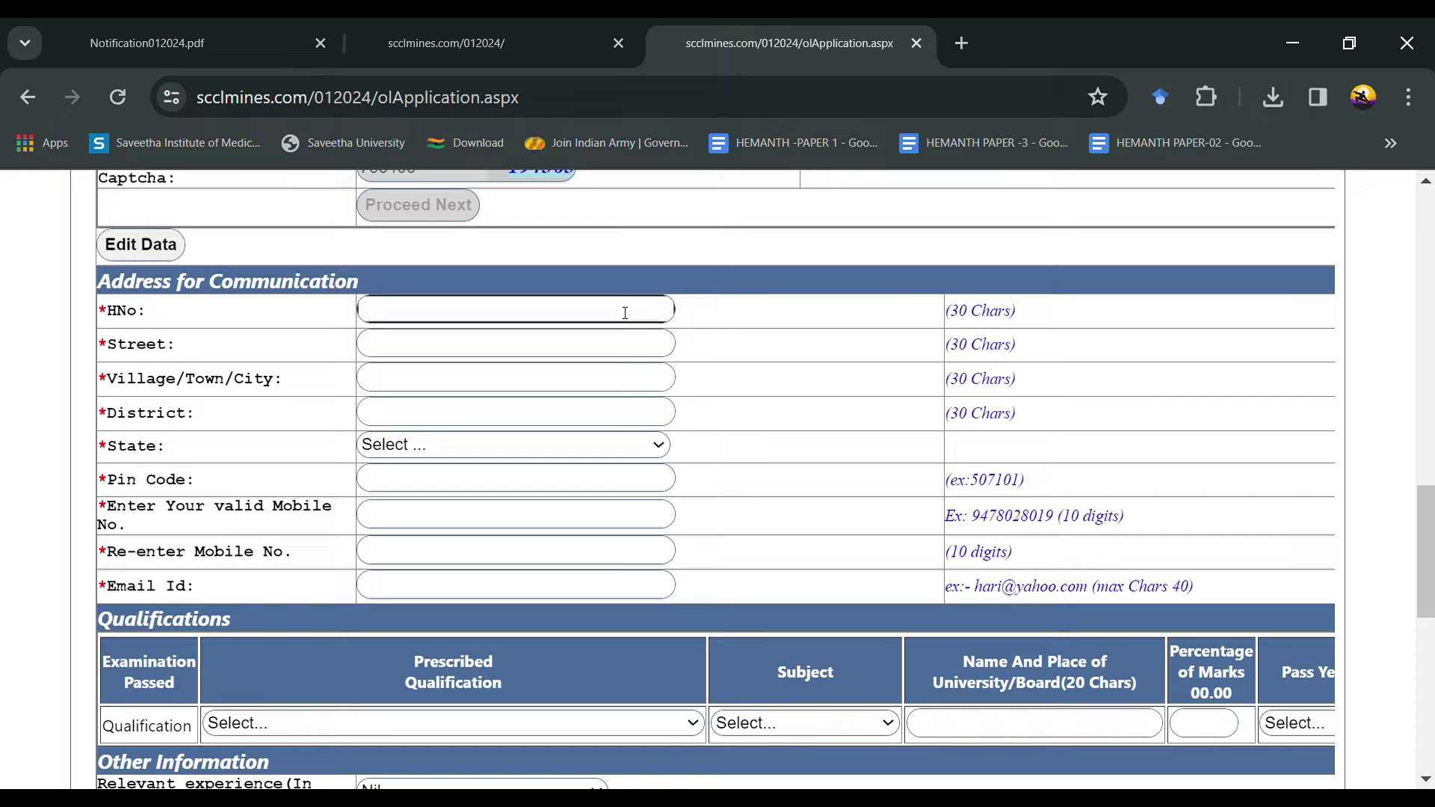
{"action": "left_click", "coordinate": [554, 352]}
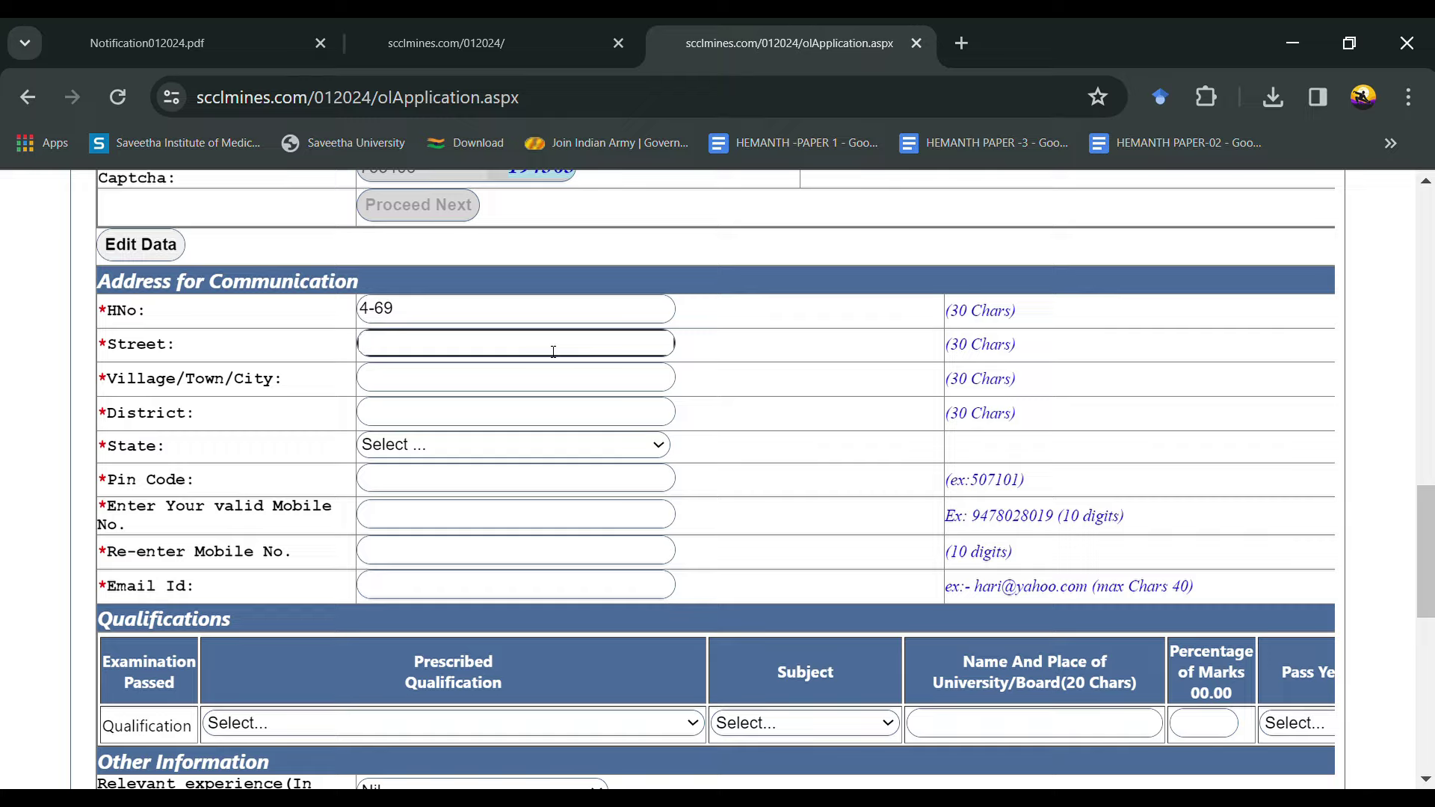
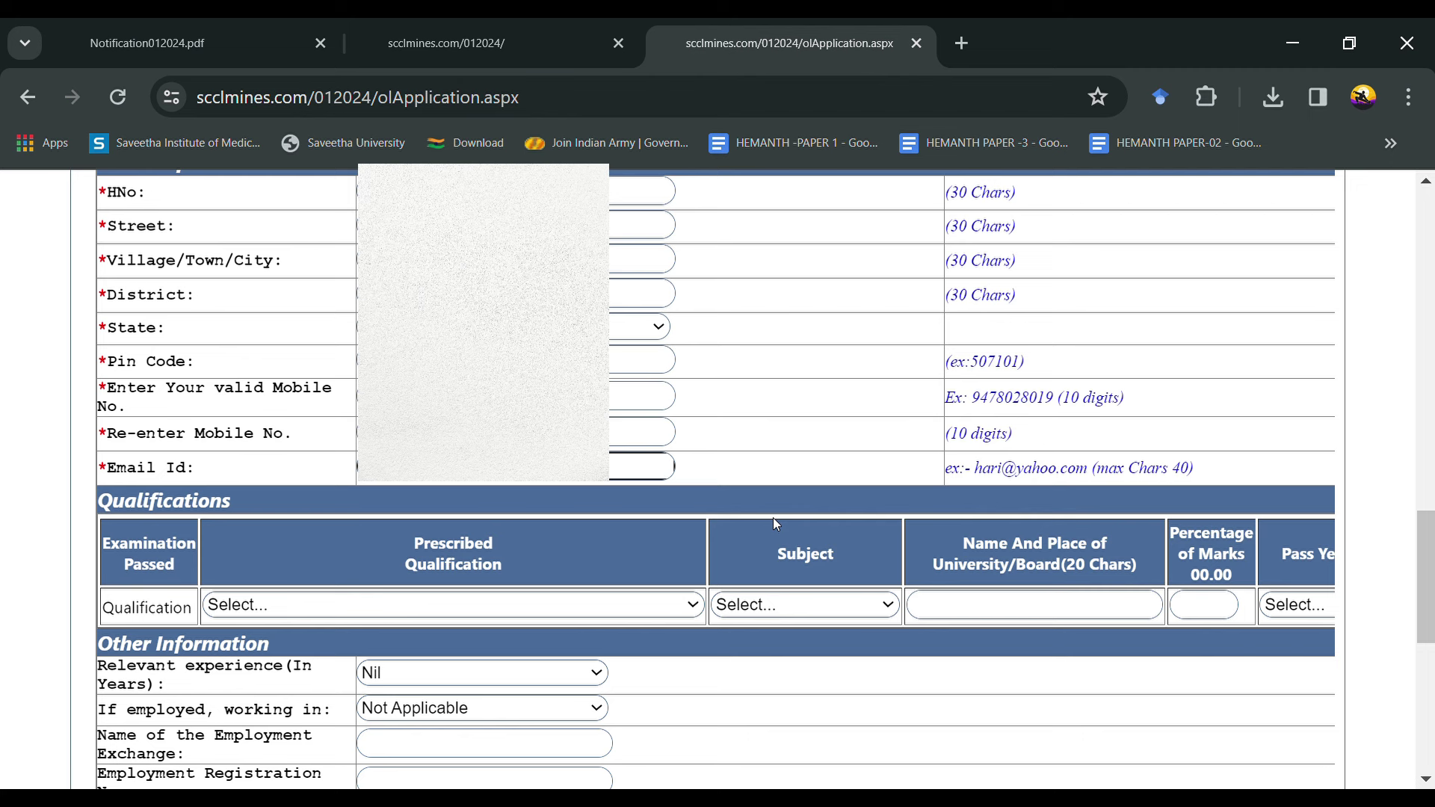
{"action": "scroll", "coordinate": [772, 518], "scroll_direction": "down", "scroll_amount": 2}
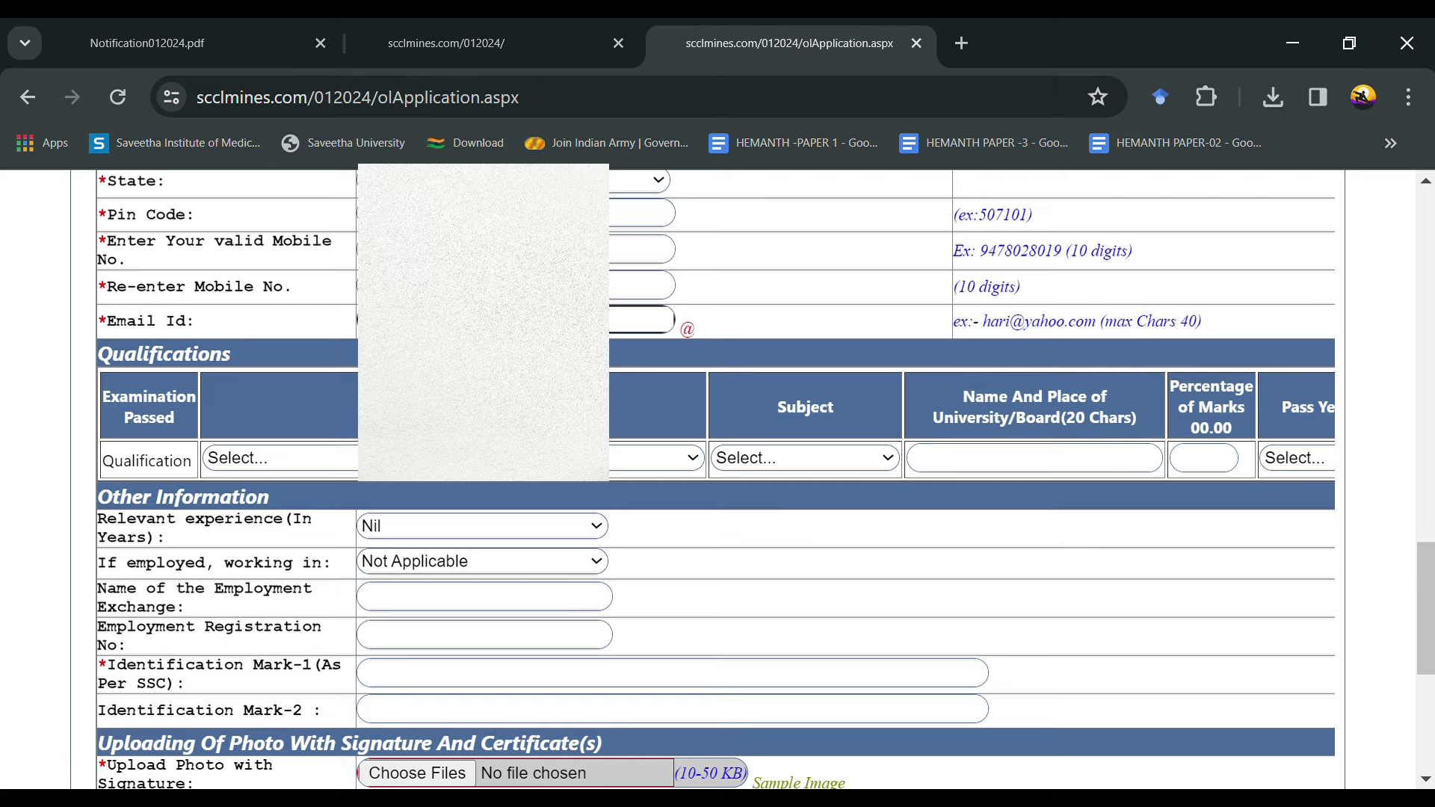
Step: Set qualification B.E/B.TECH in CIVIL with university 'SAVEETHA SCHOOL OF E'
{"action": "left_click", "coordinate": [460, 481]}
{"action": "left_click", "coordinate": [451, 492]}
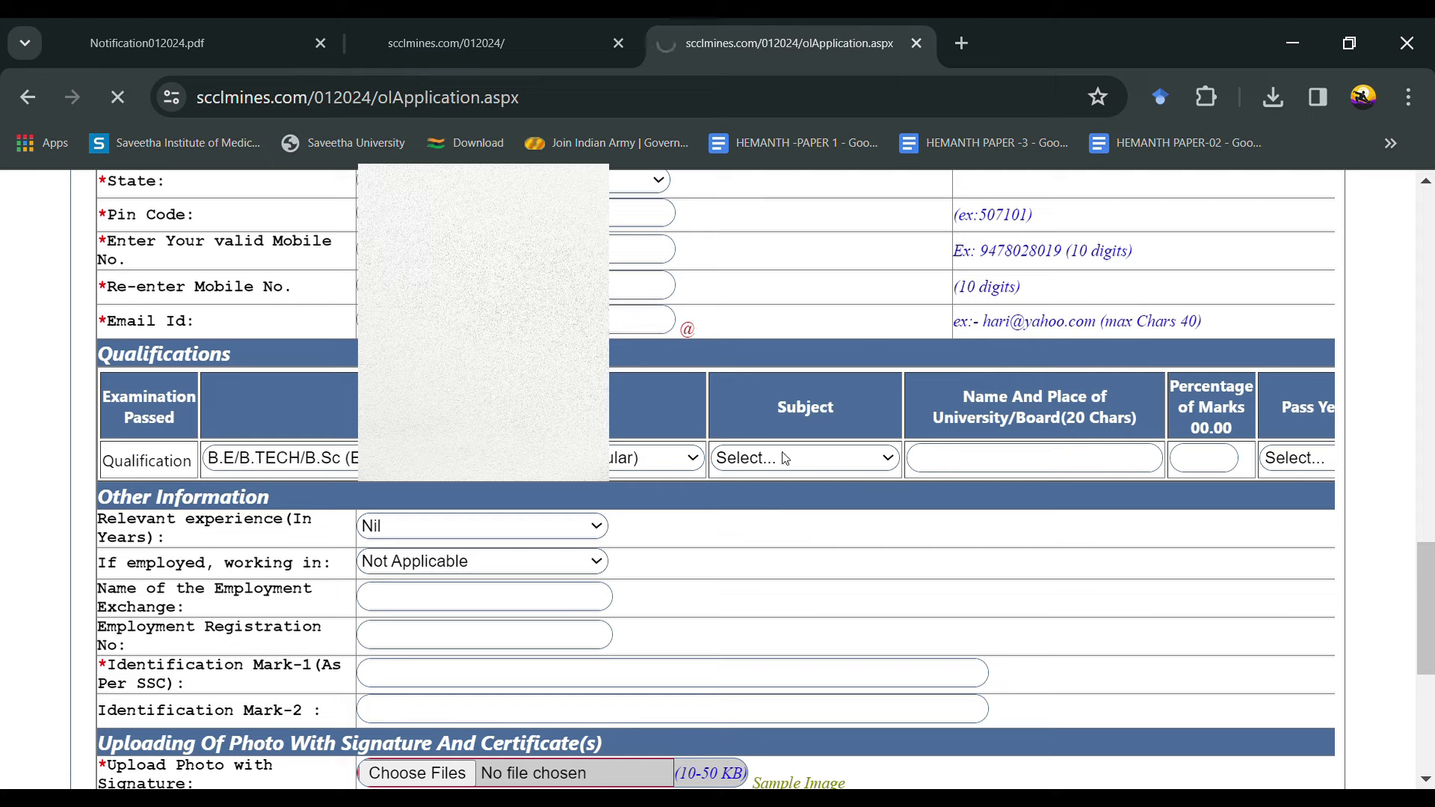
{"action": "left_click", "coordinate": [788, 500]}
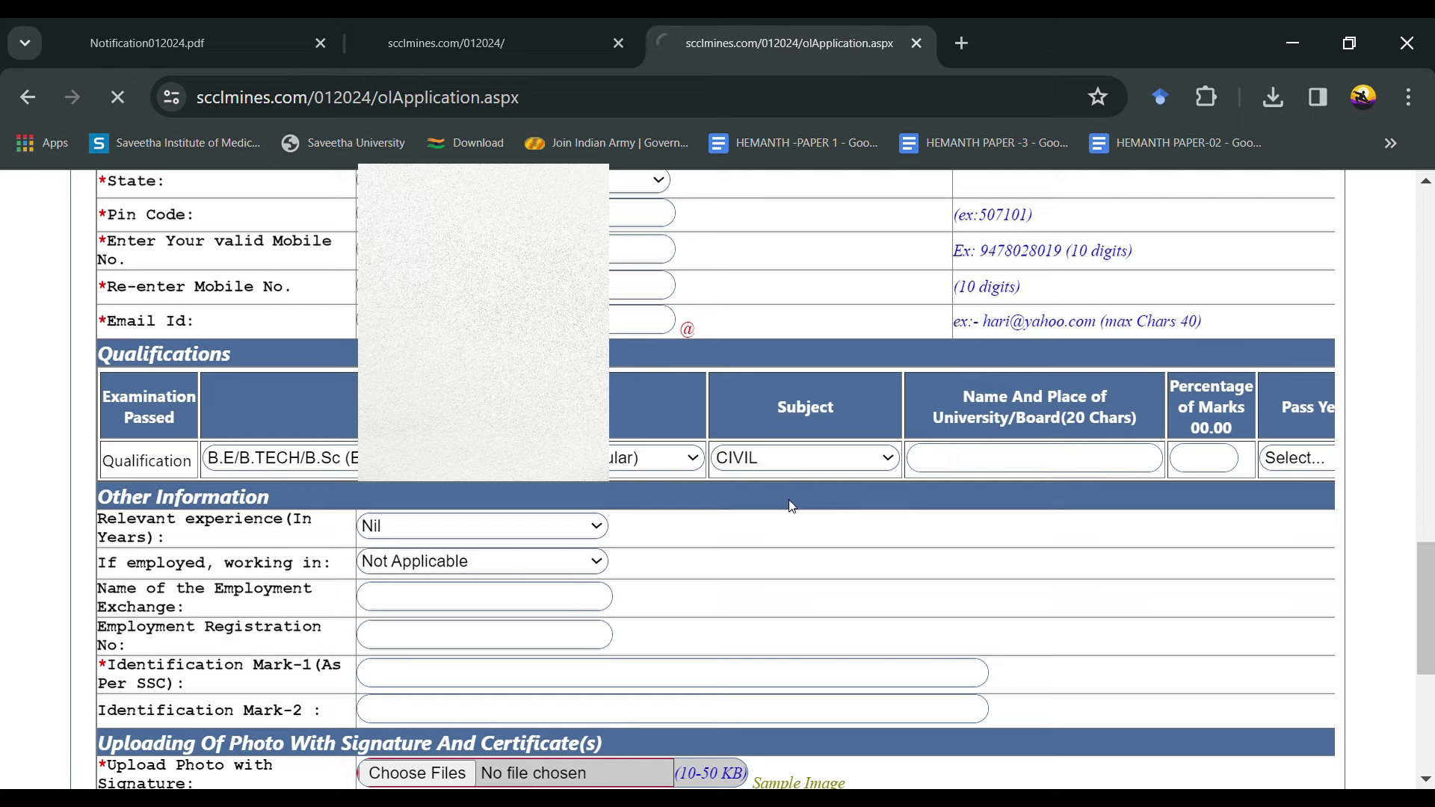
{"action": "left_click", "coordinate": [972, 469]}
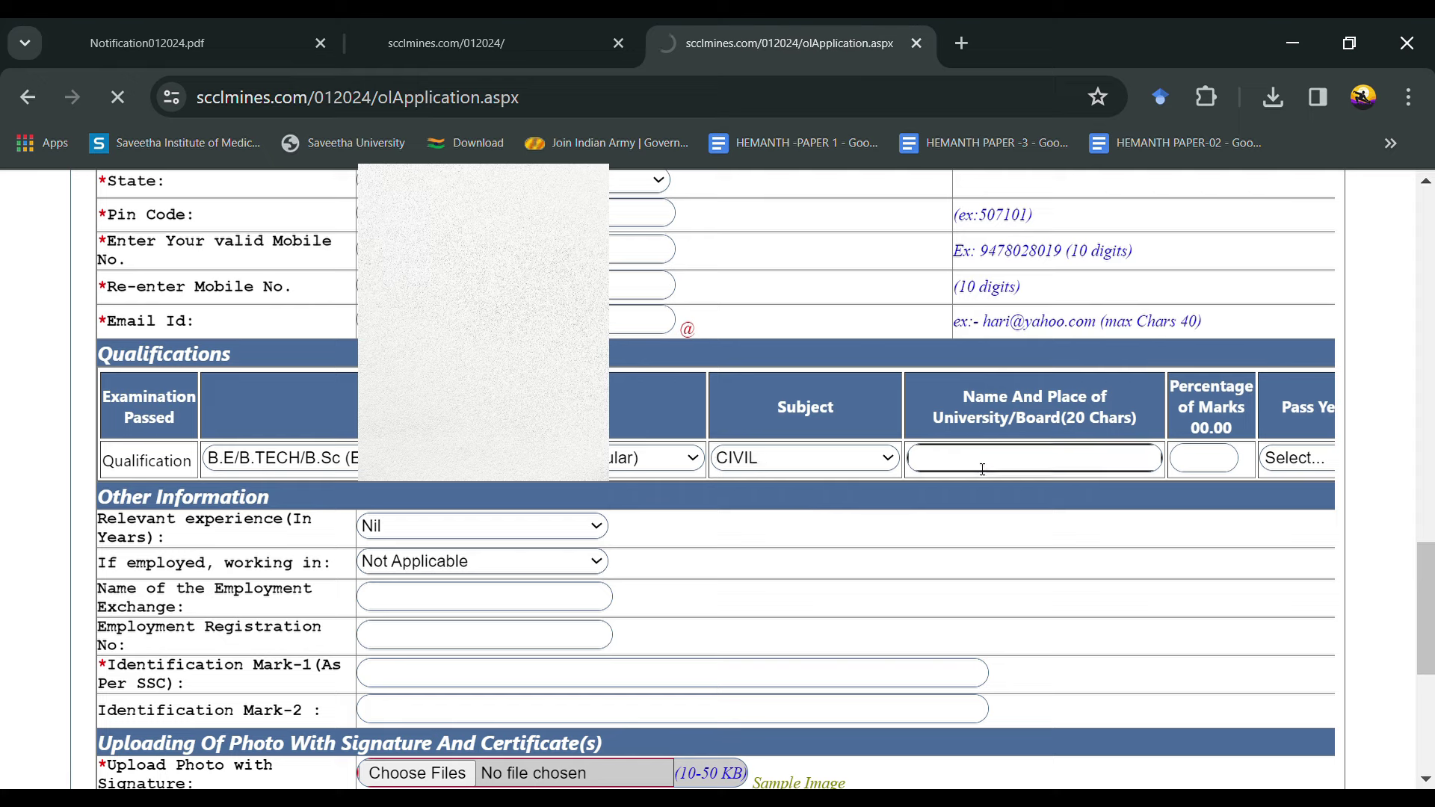
{"action": "type", "text": "SAVEETHA SCHOOLM"}
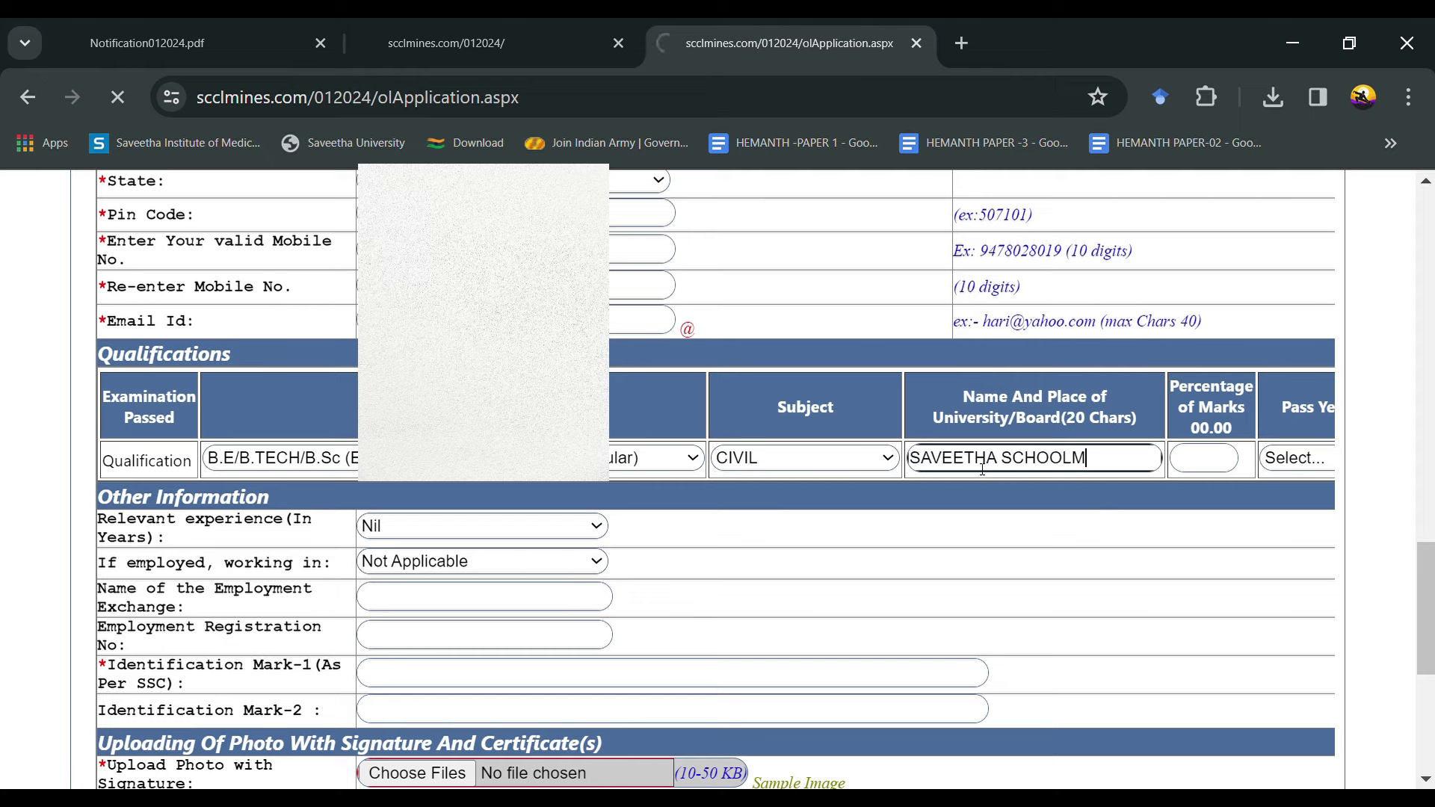
{"action": "key", "text": "BackSpace"}
{"action": "type", "text": "OF E"}
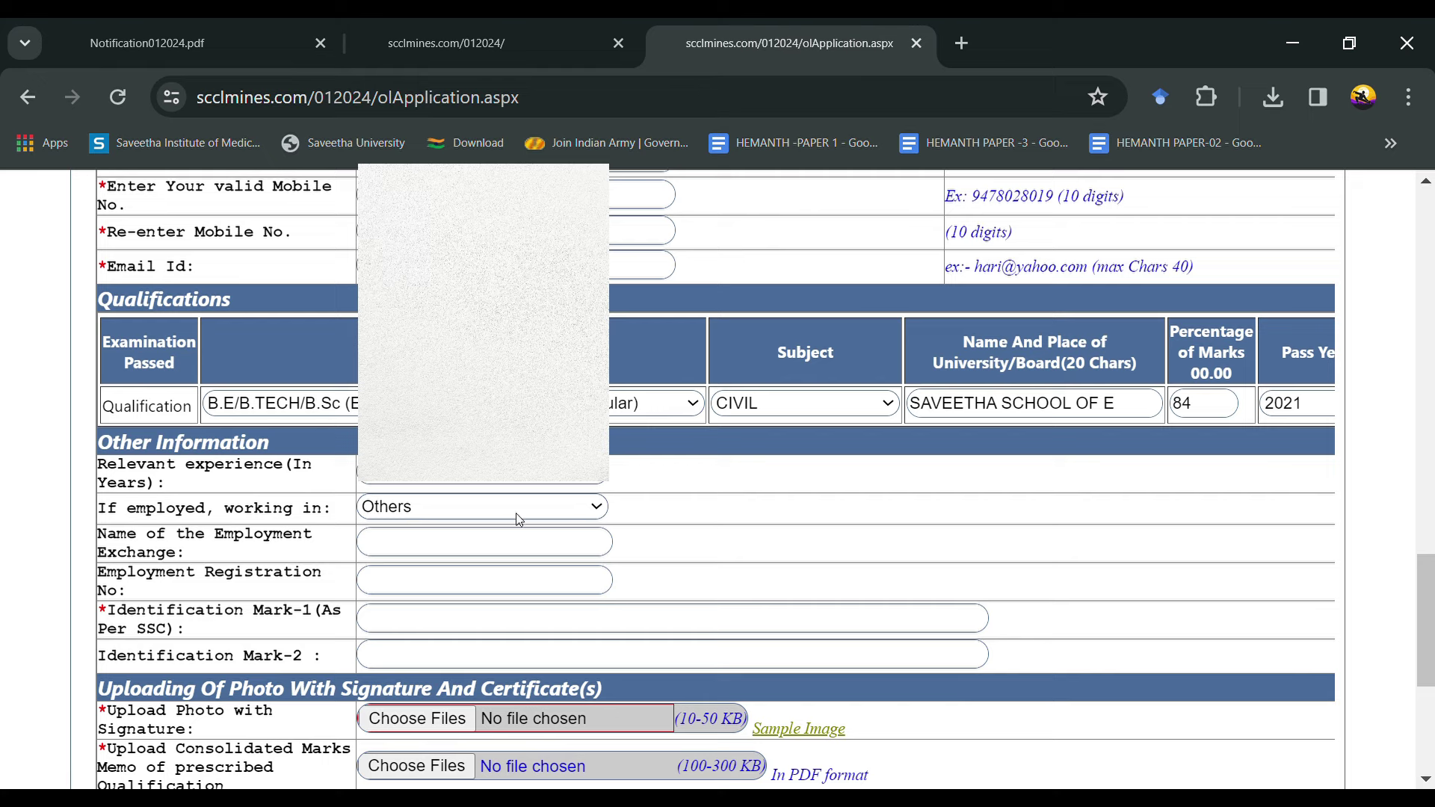
Step: Set employment to Not Applicable and move to the first identification mark field
{"action": "key", "text": "n"}
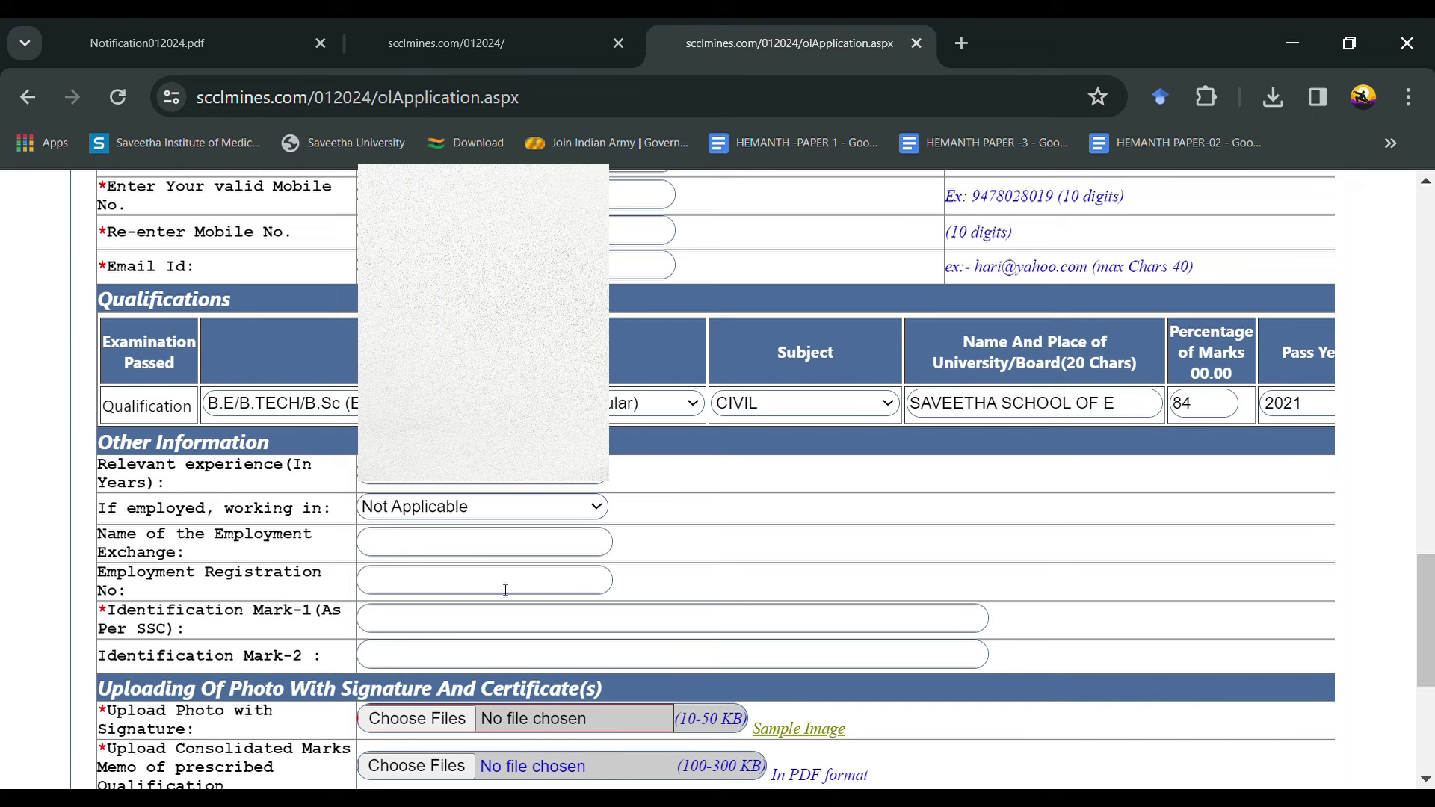
{"action": "scroll", "coordinate": [506, 590], "scroll_direction": "down", "scroll_amount": 1}
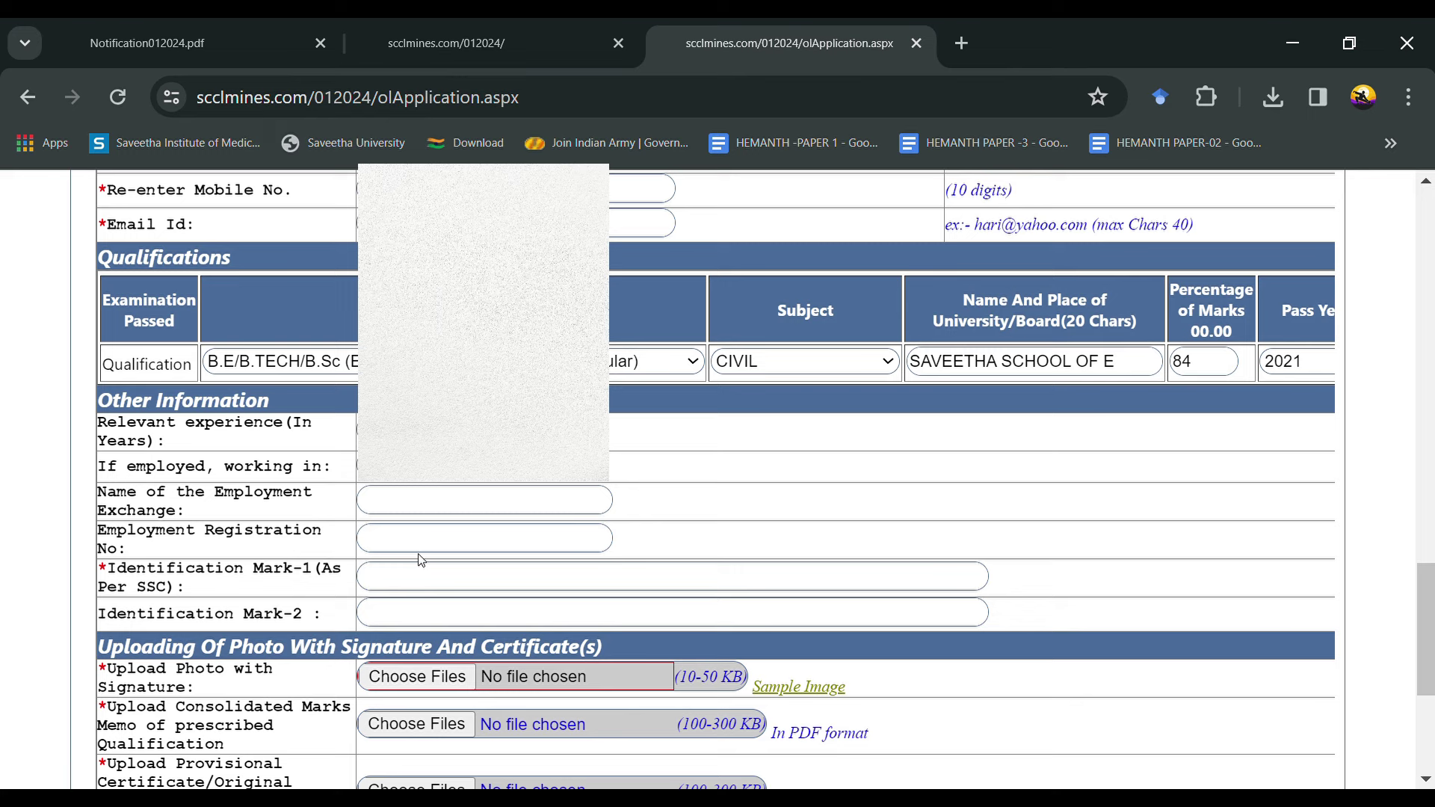
{"action": "left_click", "coordinate": [402, 589]}
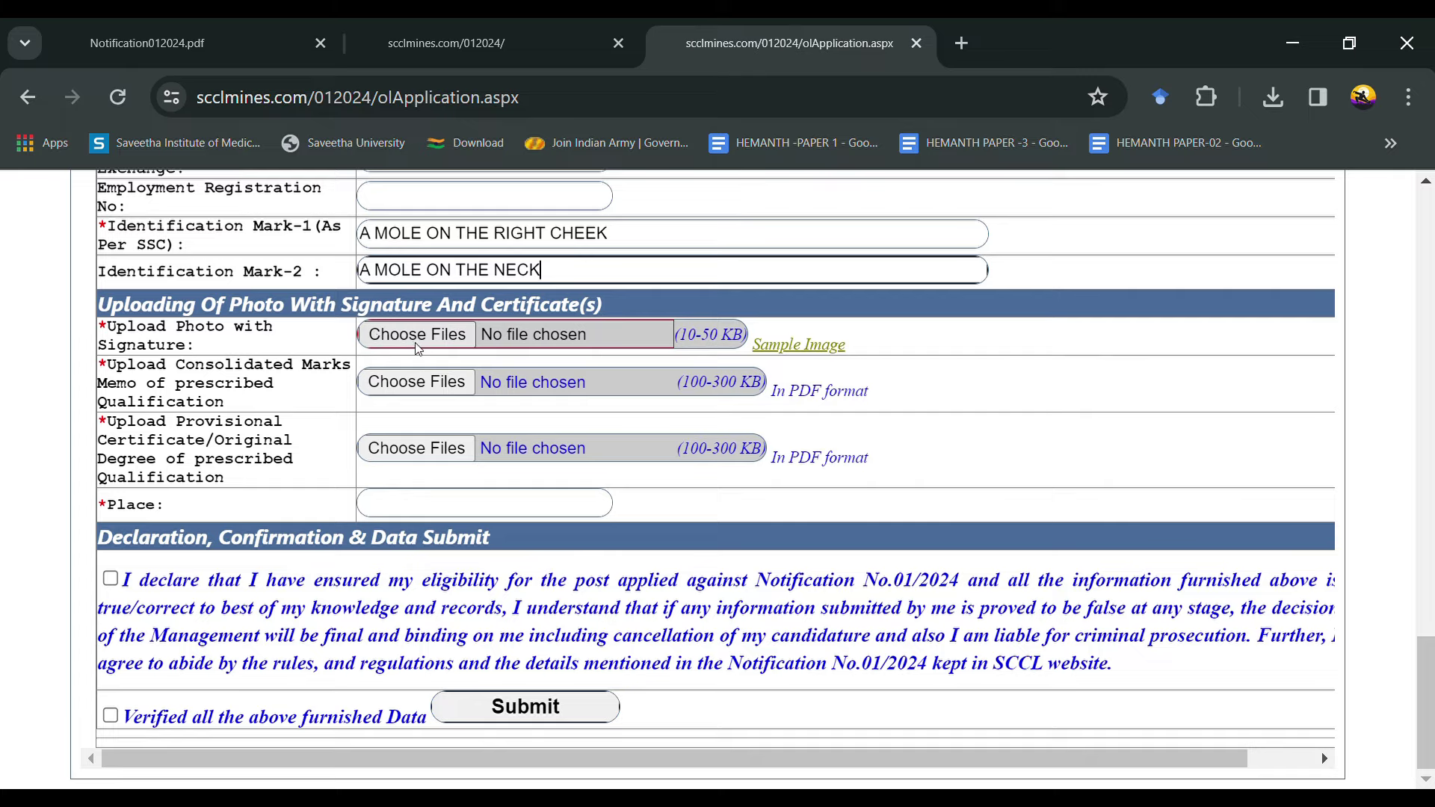
Step: View the Sample.jpg photo-with-signature image, then return to the application form tab
{"action": "left_click", "coordinate": [766, 347]}
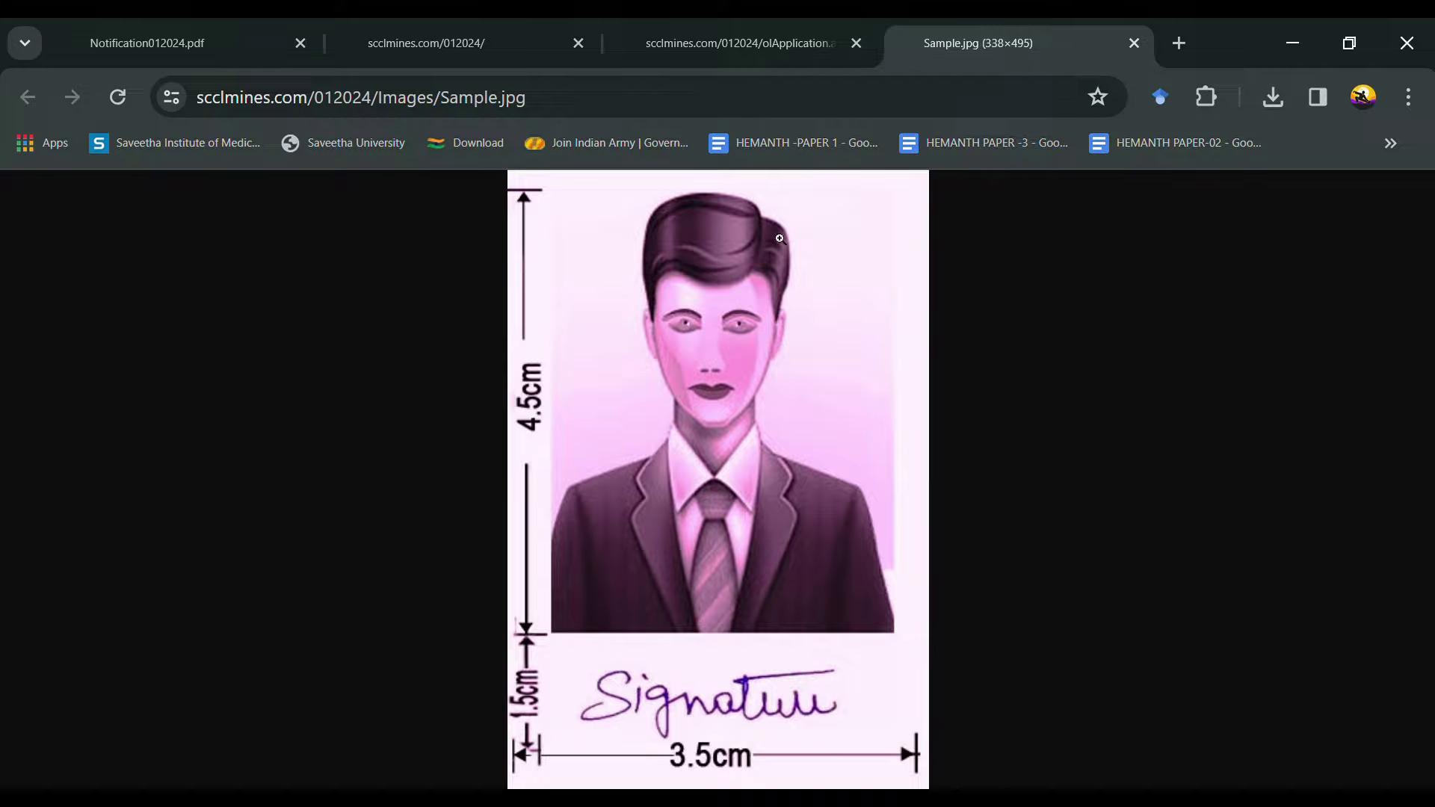
{"action": "left_click", "coordinate": [692, 51]}
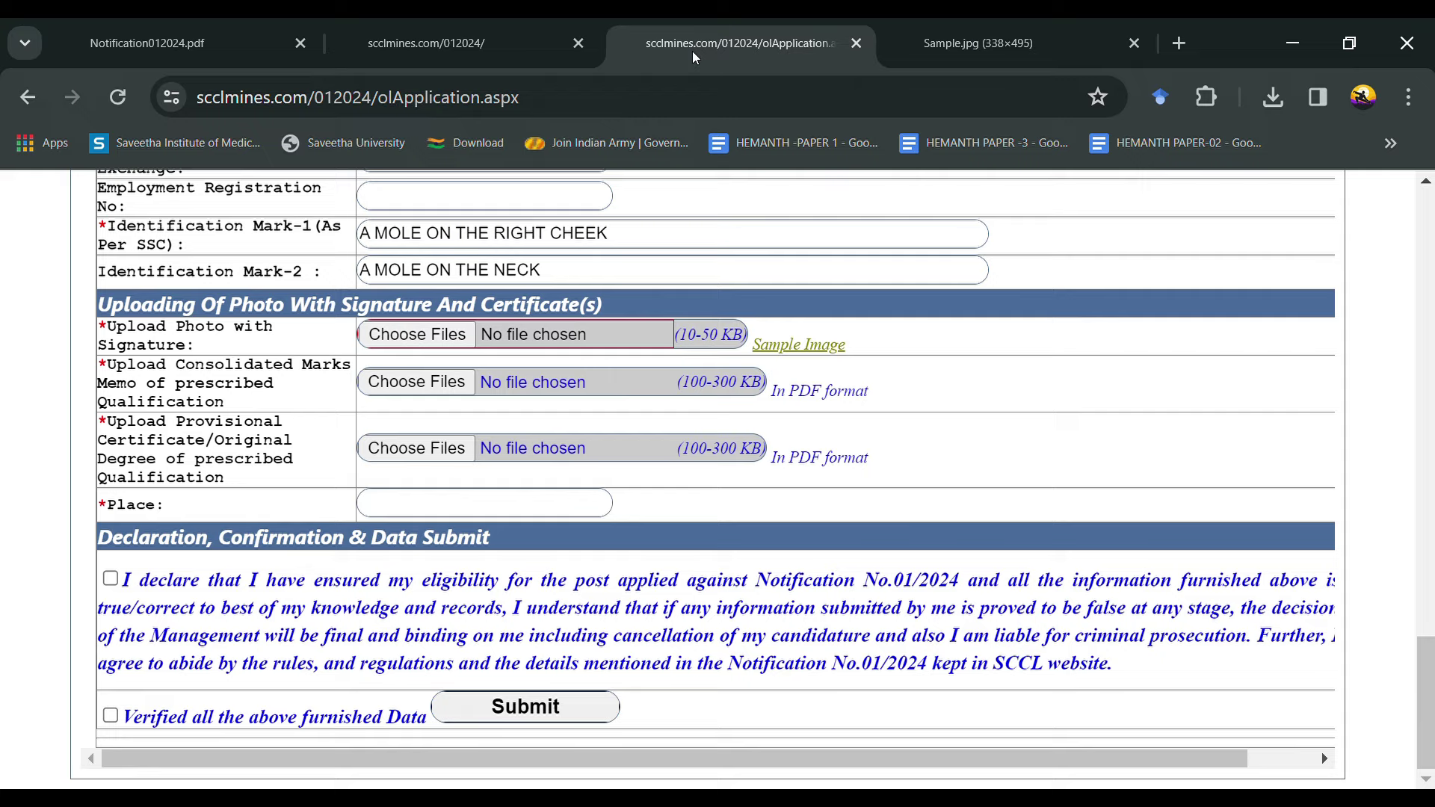